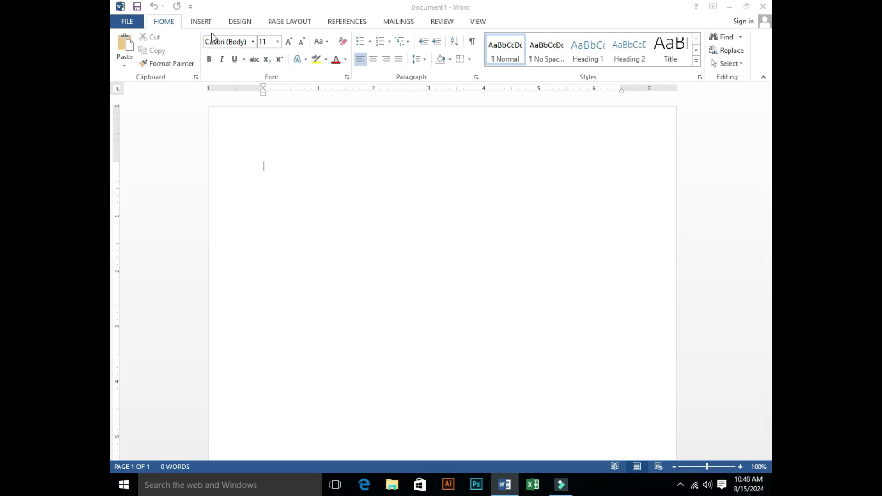
Insert a table with 8 columns and 7 rows at the top of the blank document.
click(204, 24)
click(189, 48)
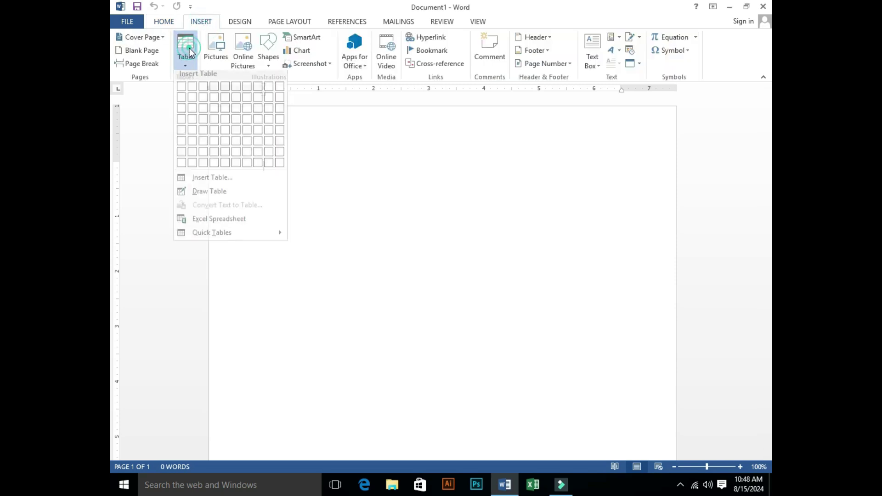
click(257, 156)
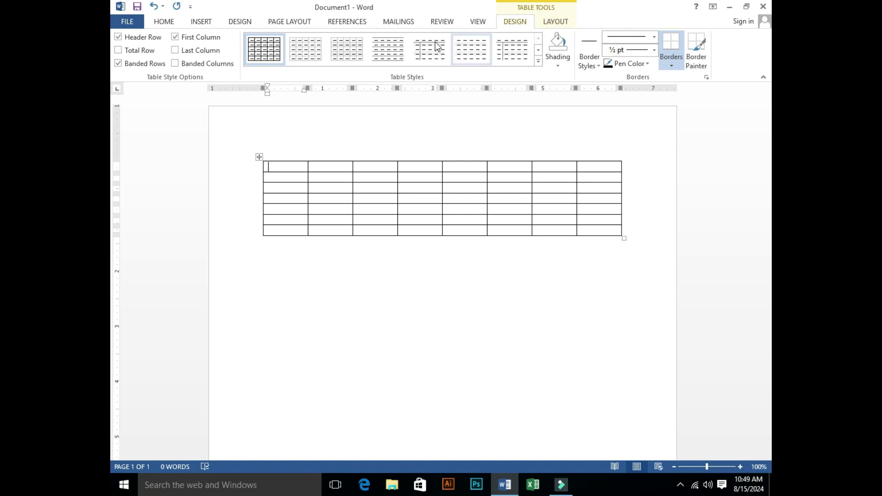
Apply the dark blue banded style with a solid first column from the Grid Tables group to the table.
click(540, 64)
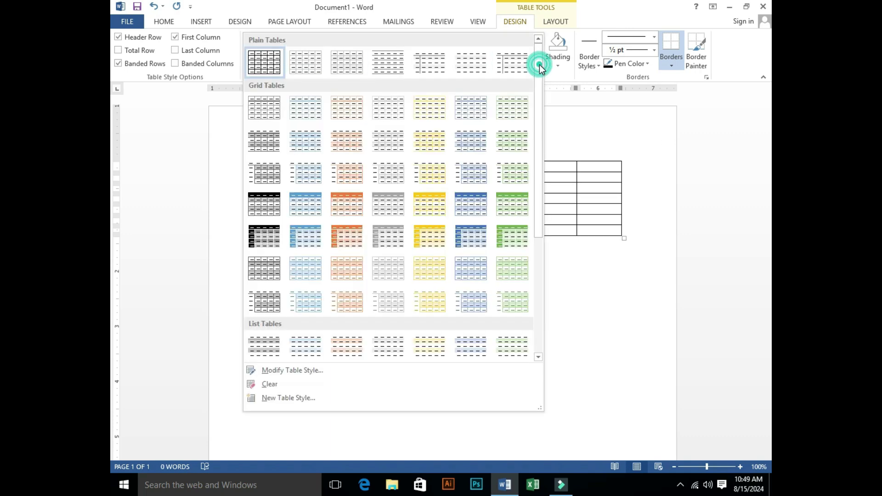
click(470, 234)
click(438, 280)
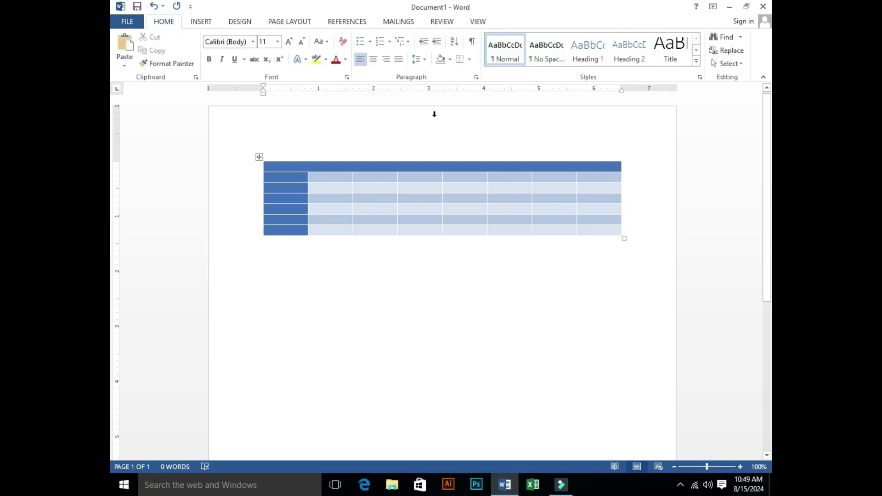
Set the table's style to the plain Table Grid.
click(409, 189)
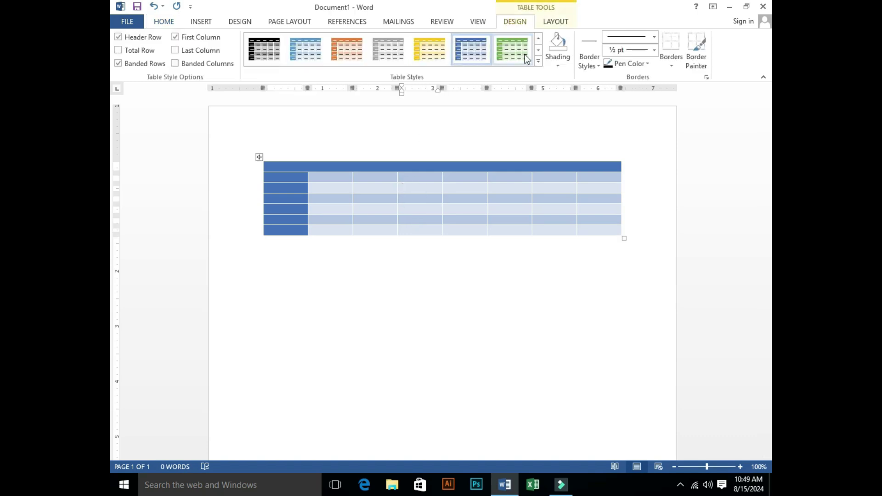
click(538, 62)
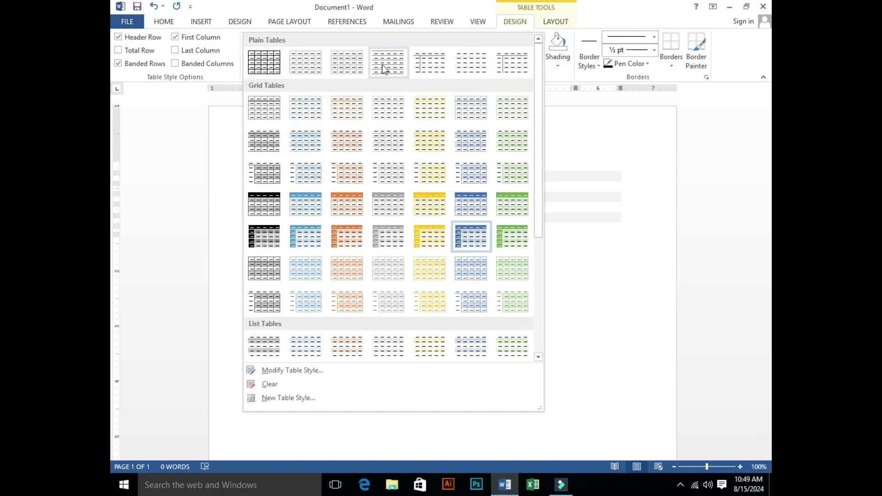
click(274, 68)
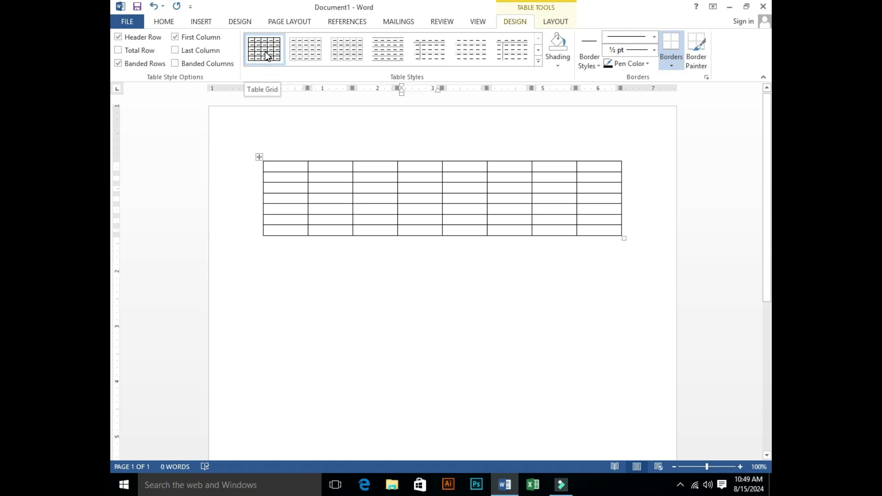
Preview shading colours on a single cell and on the table's whole first row without applying any.
click(558, 67)
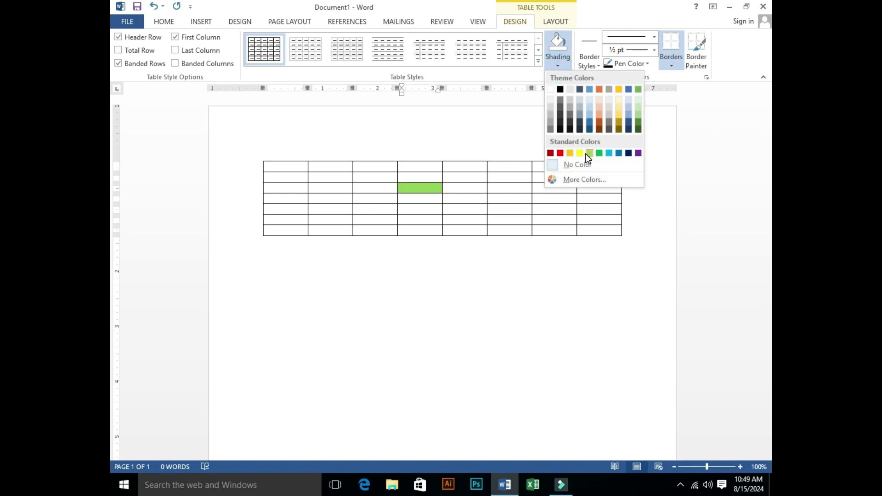
click(470, 190)
drag(278, 167, 598, 166)
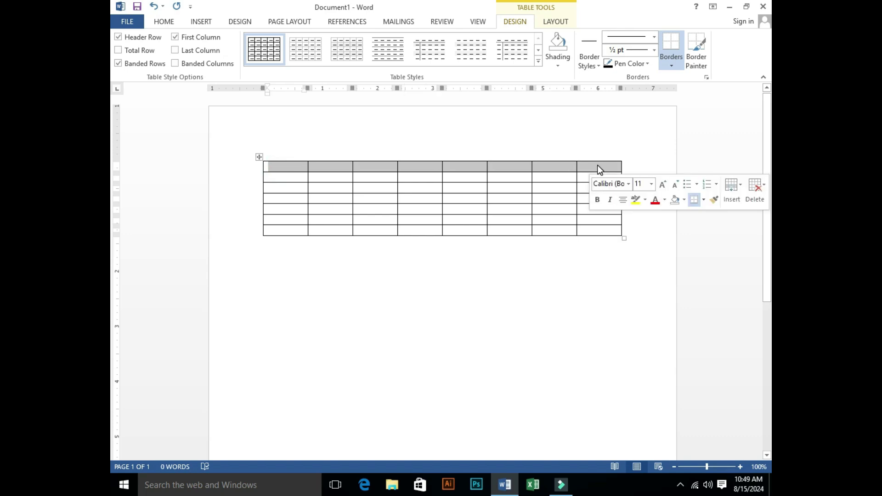
click(559, 66)
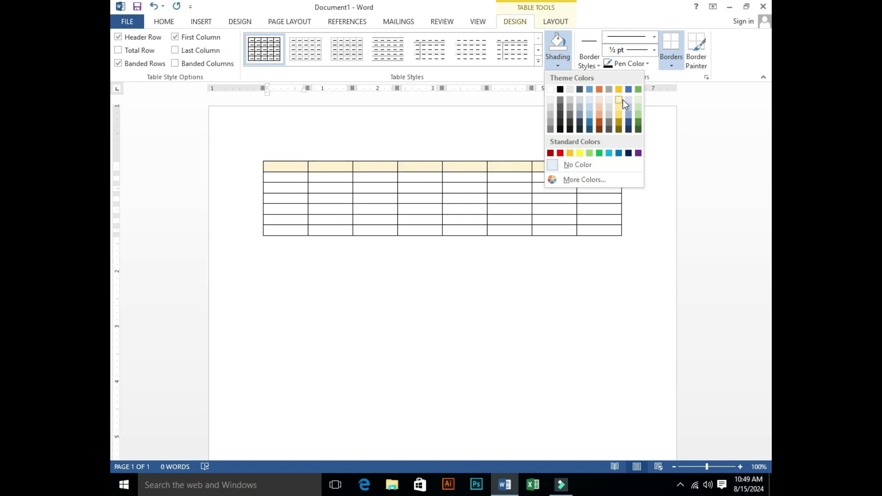
click(563, 296)
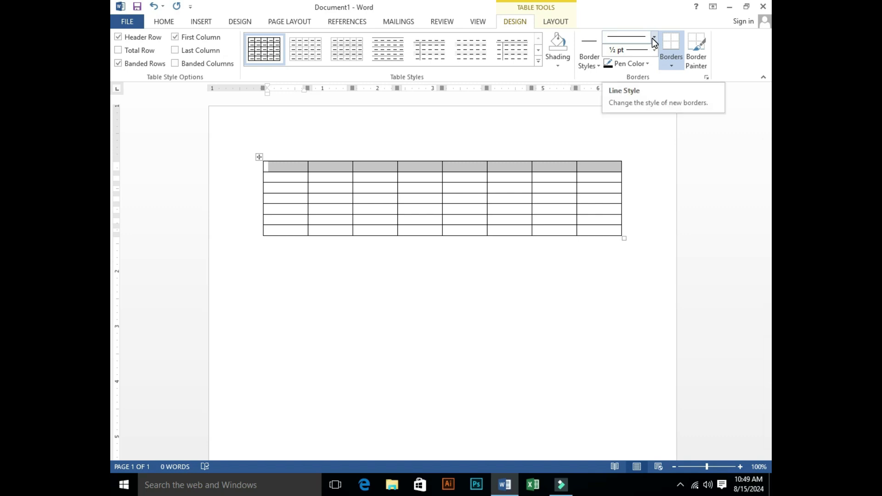
Draw a vertical border down the full third column with Draw Table to split it into two narrower columns.
click(556, 21)
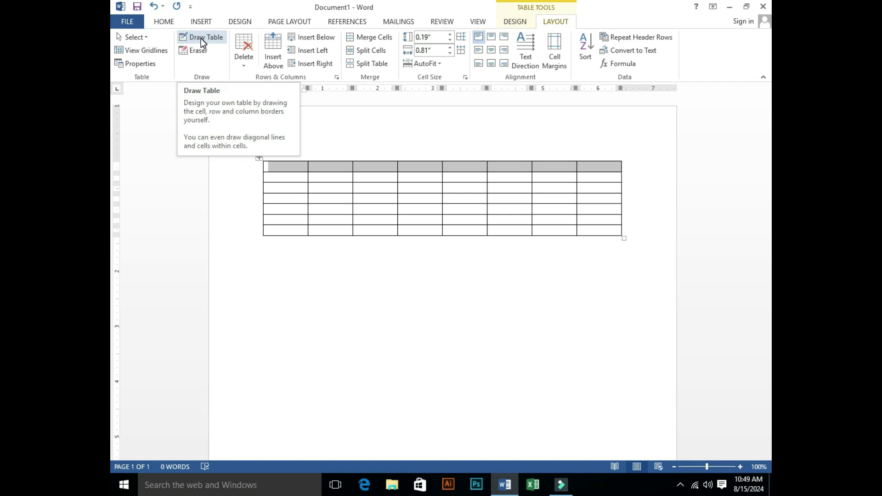
click(340, 183)
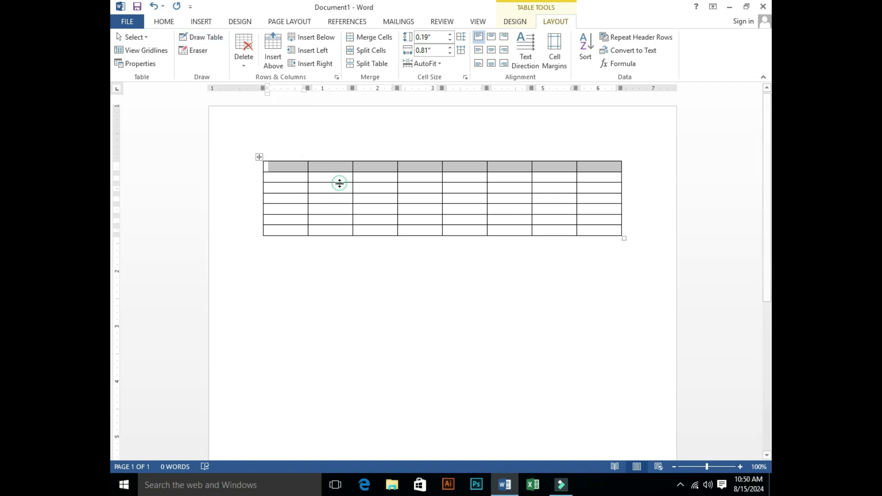
click(205, 37)
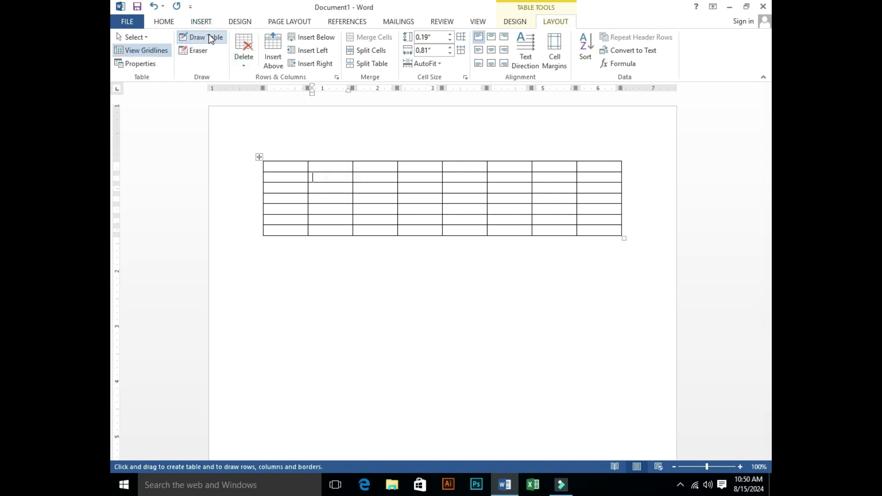
click(209, 37)
click(219, 39)
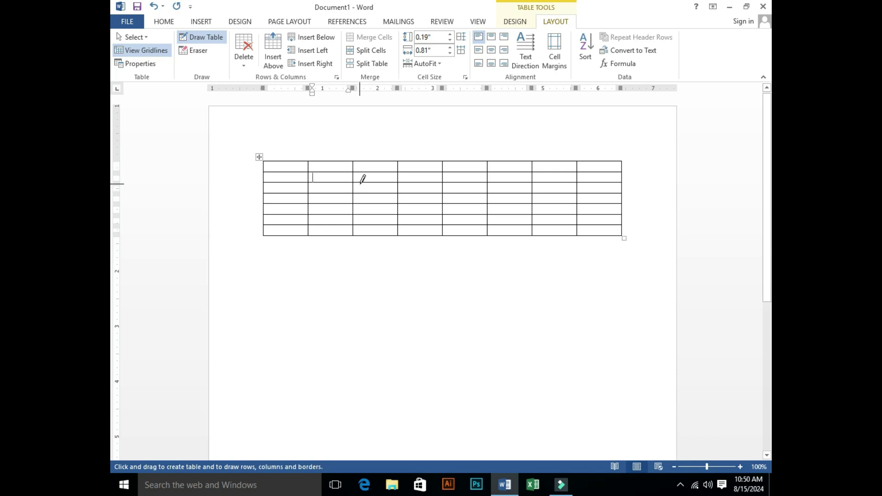
drag(377, 159, 375, 223)
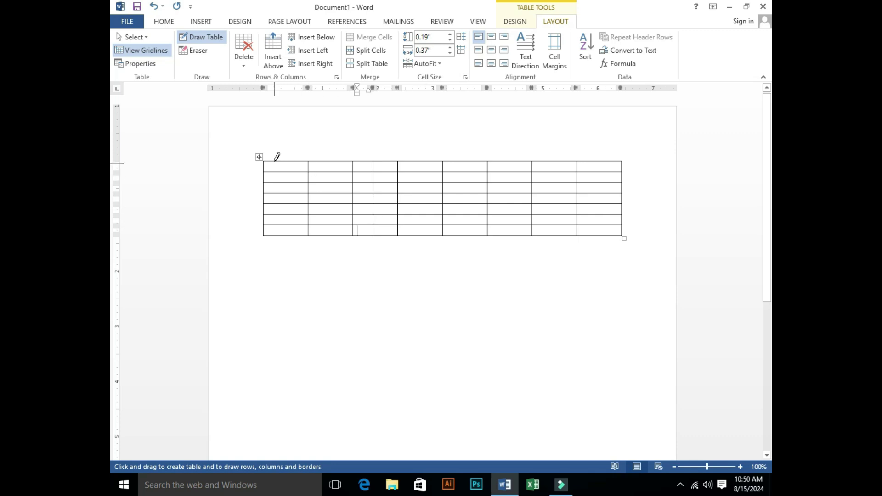
Draw horizontal dividers in the second row's first and sixth cells, crossed diagonals in its second cell, and a vertical line down the last column.
drag(265, 173, 304, 174)
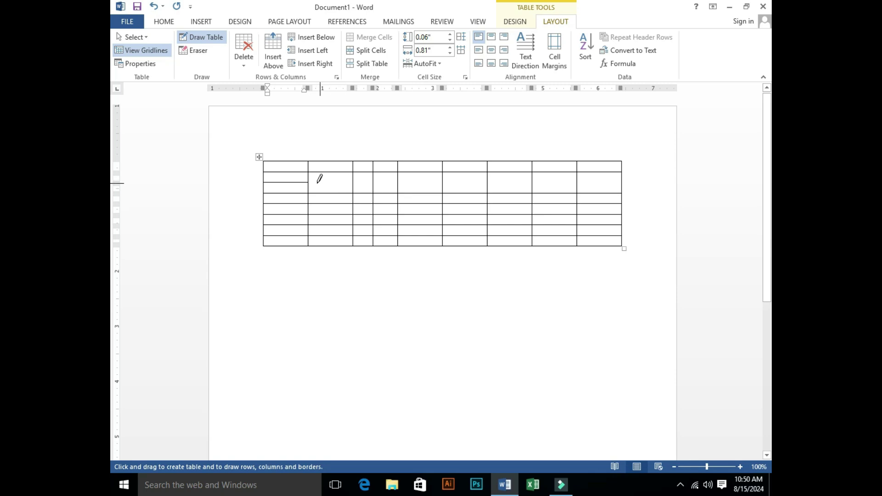
mouse_move(308, 172)
mouse_down()
mouse_move(353, 194)
mouse_move(343, 178)
mouse_move(308, 193)
mouse_up()
drag(597, 189, 597, 245)
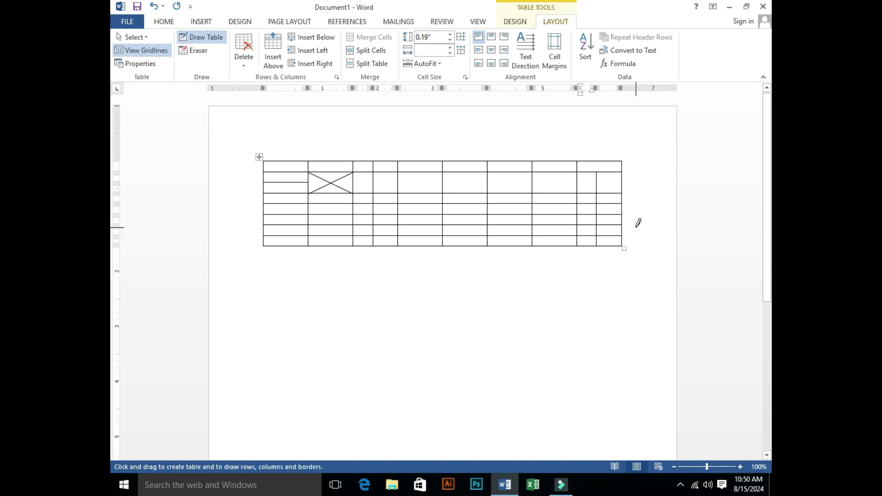
mouse_move(443, 174)
mouse_down()
mouse_move(478, 170)
mouse_move(473, 193)
mouse_move(447, 192)
mouse_up()
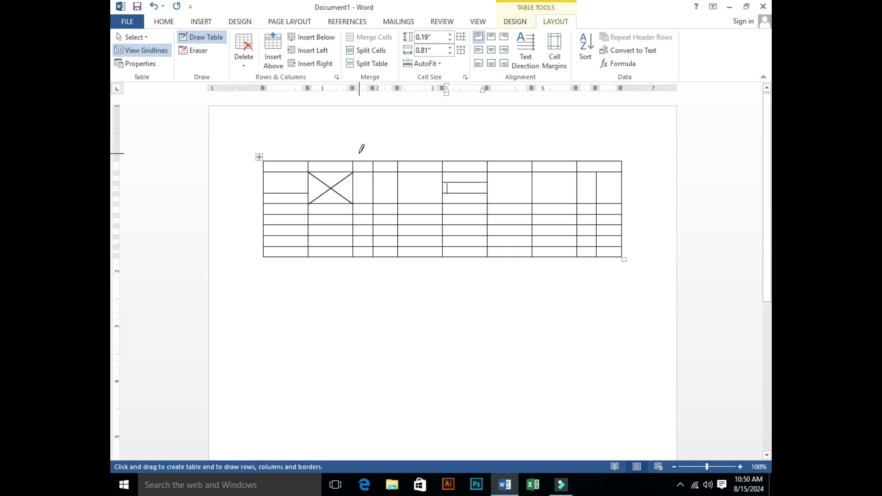
Erase the vertical borders between the second row's last four cells and the two horizontal dividers in the cell beside them.
click(199, 54)
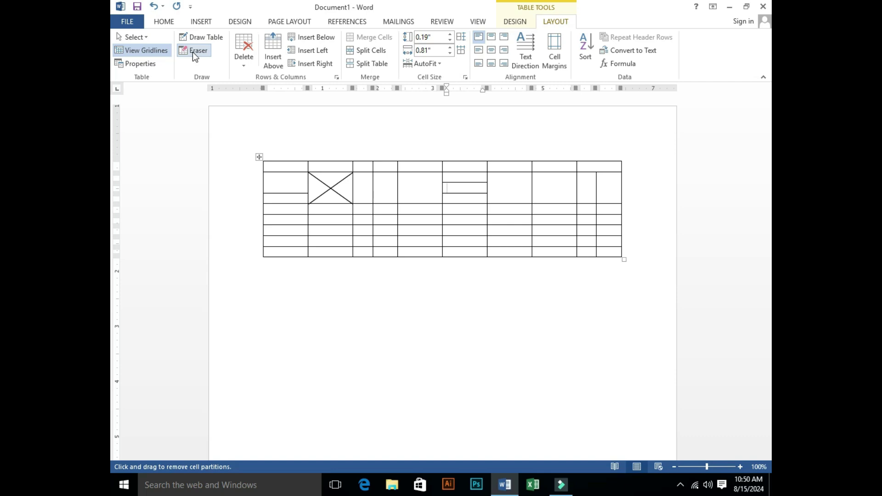
click(532, 184)
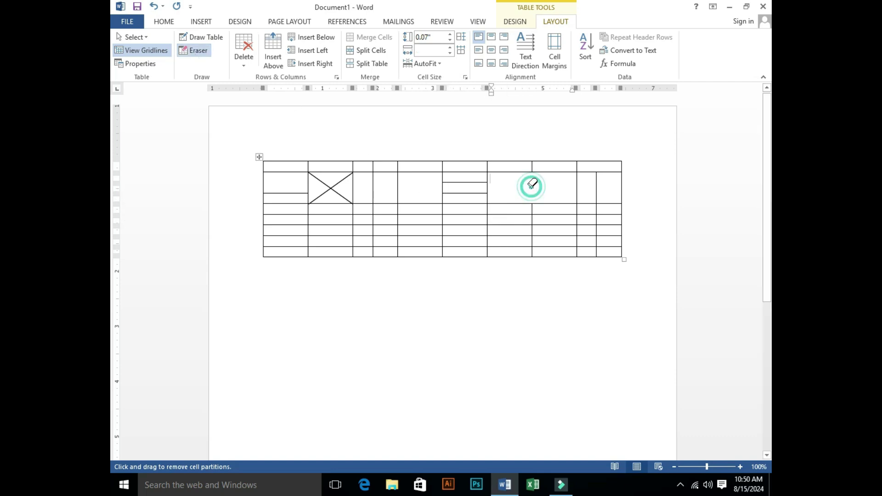
click(577, 185)
click(597, 185)
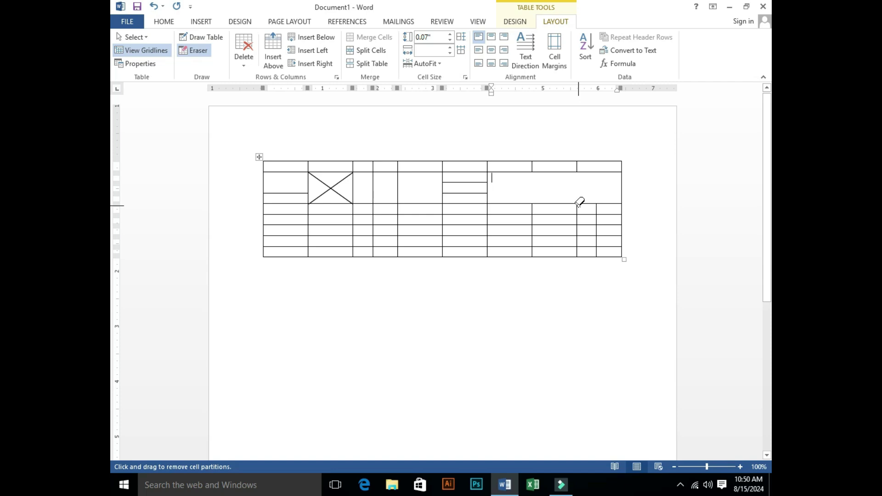
click(477, 182)
click(474, 190)
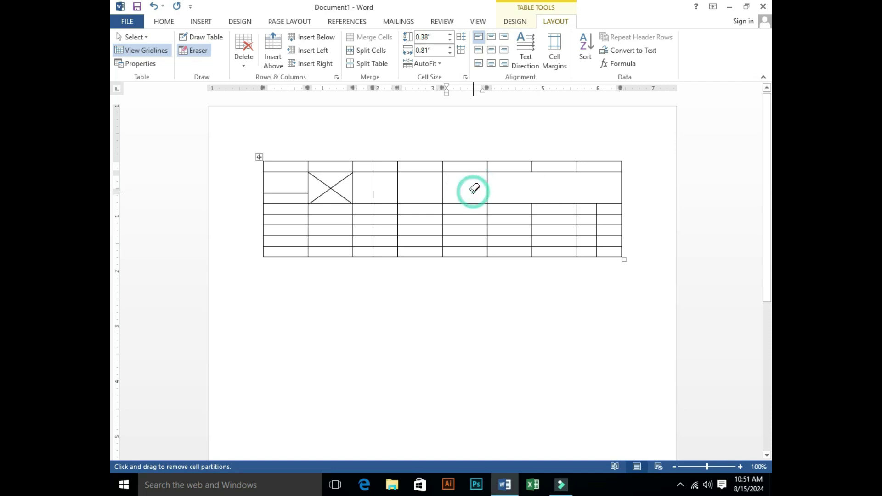
Erase the horizontal borders between the lower cells of the seventh column, merging them into one tall cell.
click(512, 217)
click(512, 223)
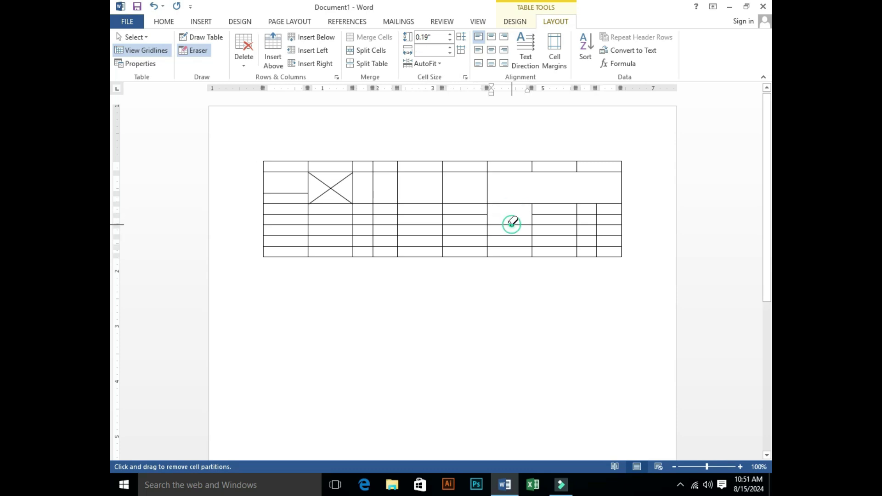
click(512, 236)
click(517, 245)
click(517, 245)
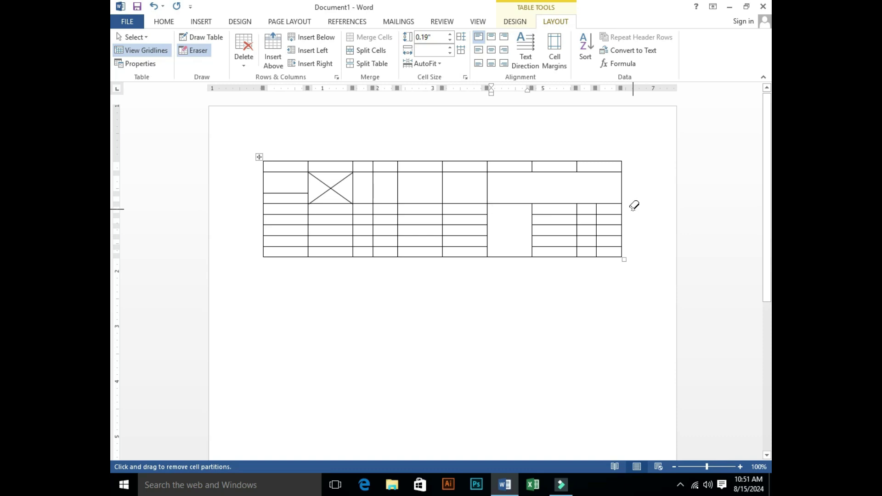
Delete the table's entire first row and undo the deletion.
click(244, 68)
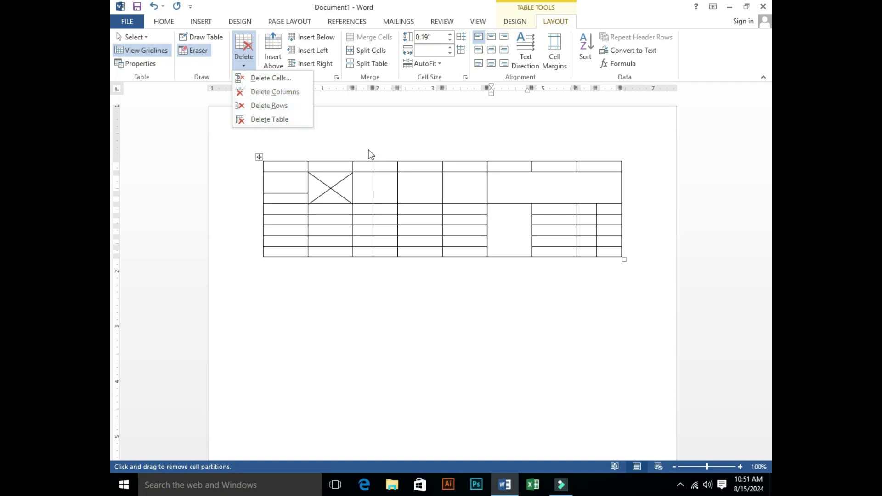
click(340, 147)
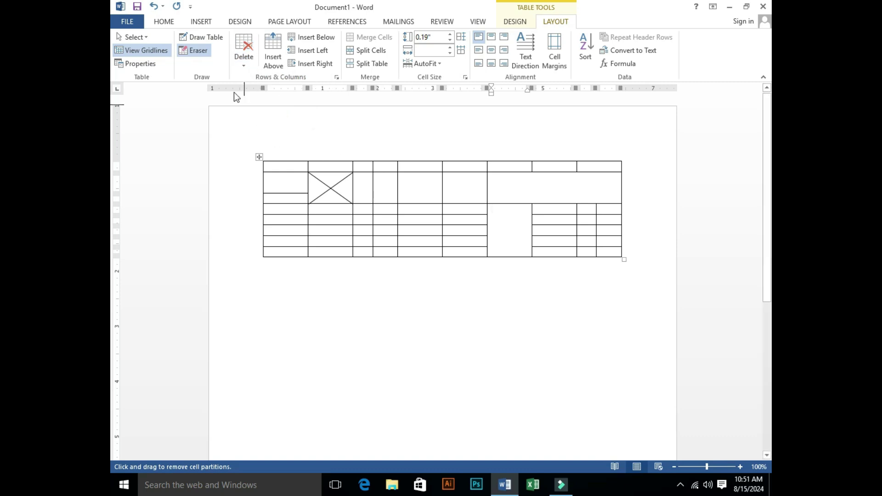
key(Escape)
drag(278, 168, 587, 168)
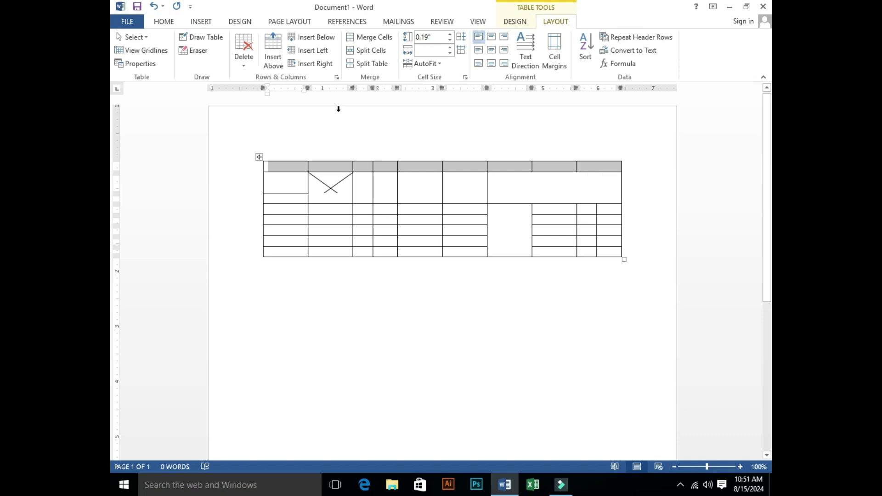
click(249, 67)
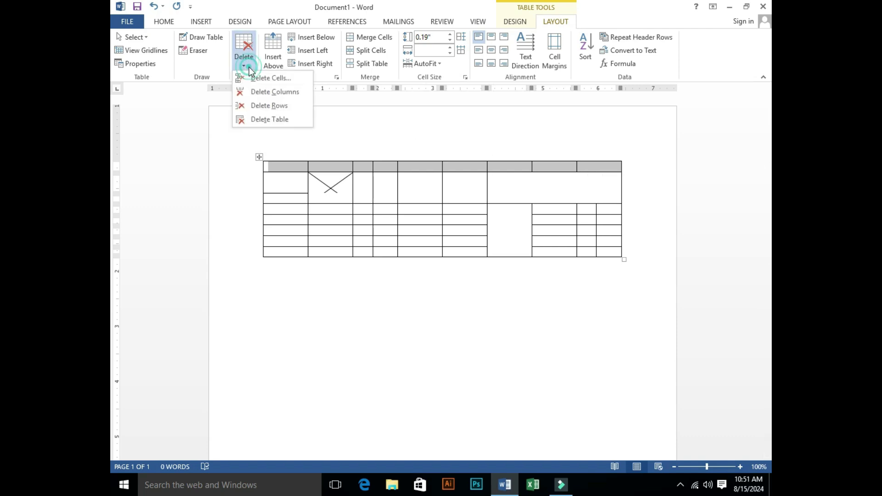
click(264, 105)
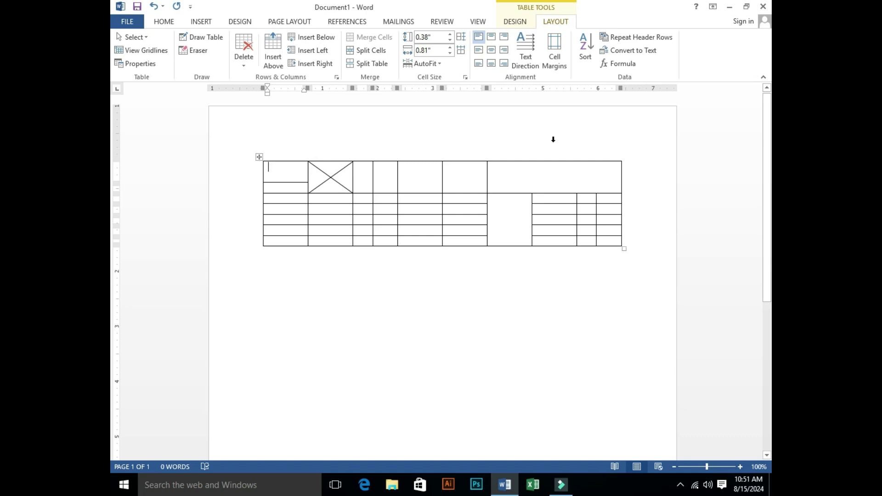
key(ctrl+z)
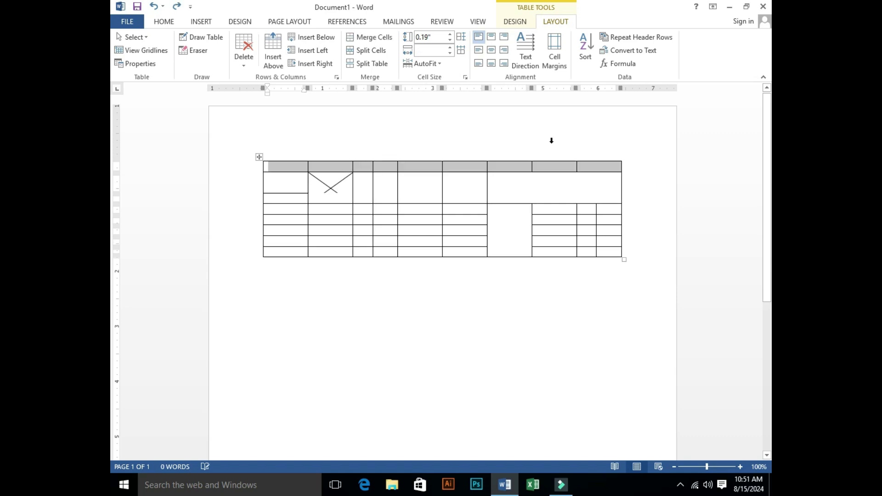
Delete the table's first column and undo the deletion.
click(292, 179)
click(289, 159)
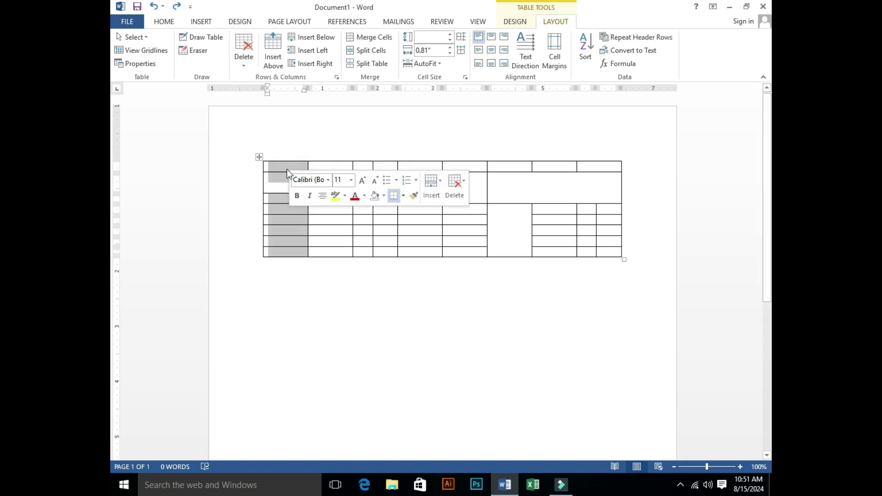
click(245, 67)
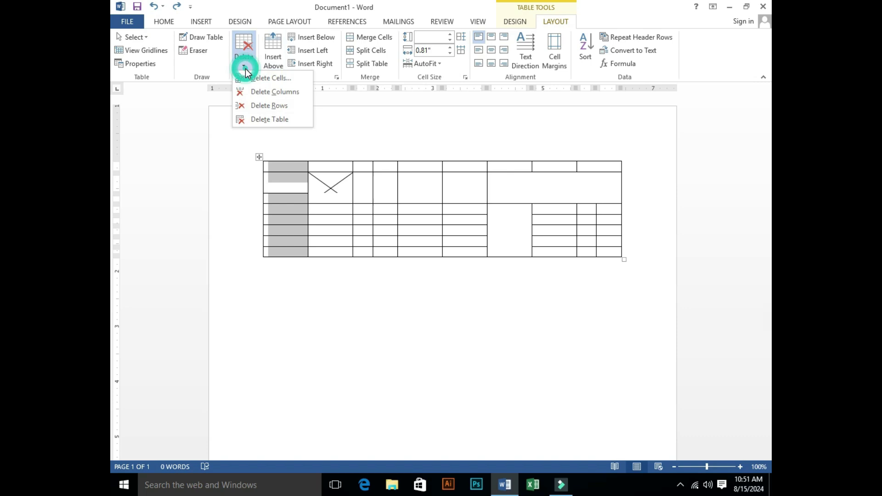
click(273, 92)
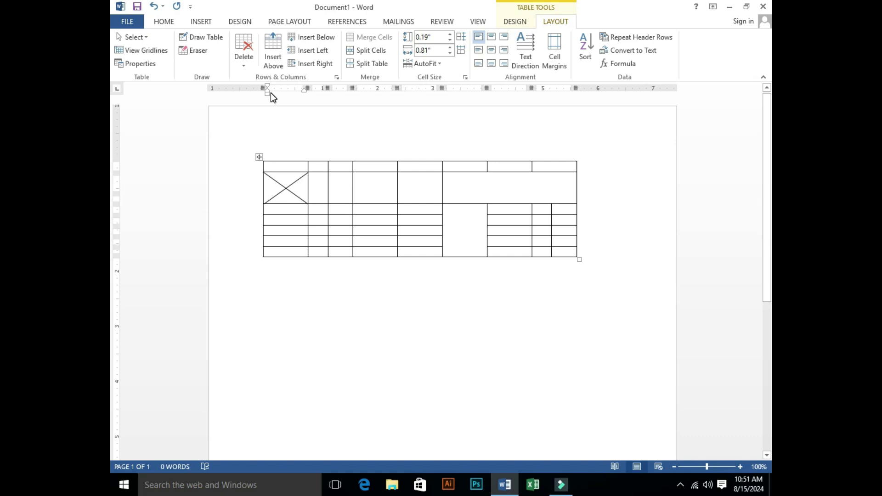
key(ctrl+z)
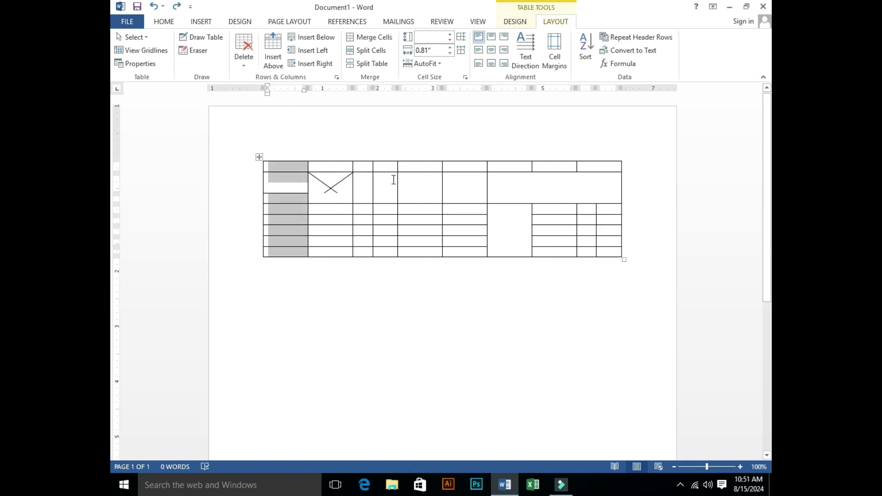
Delete the tall second-row cell in the table's fifth column, using the Shift cells up option.
click(411, 190)
click(493, 185)
click(415, 182)
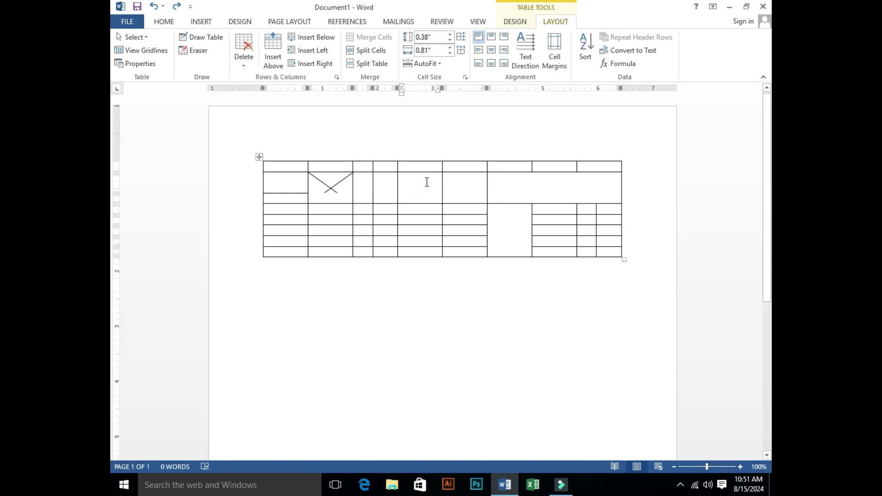
click(243, 60)
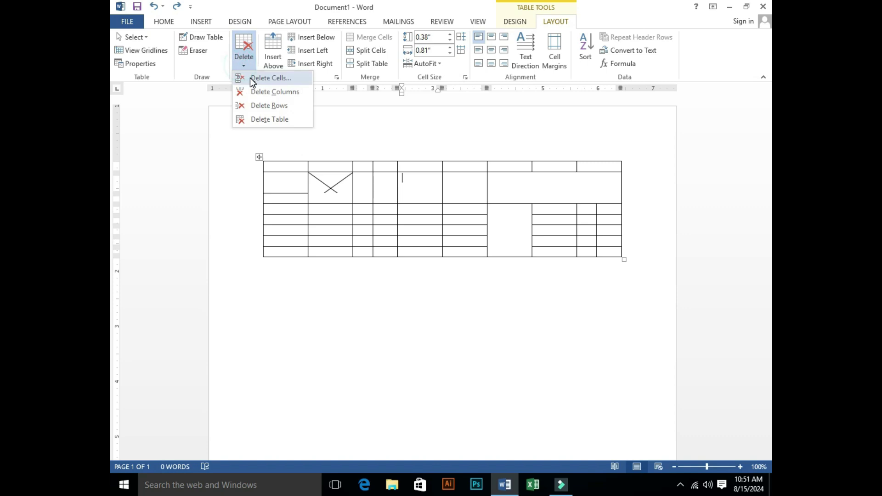
click(250, 78)
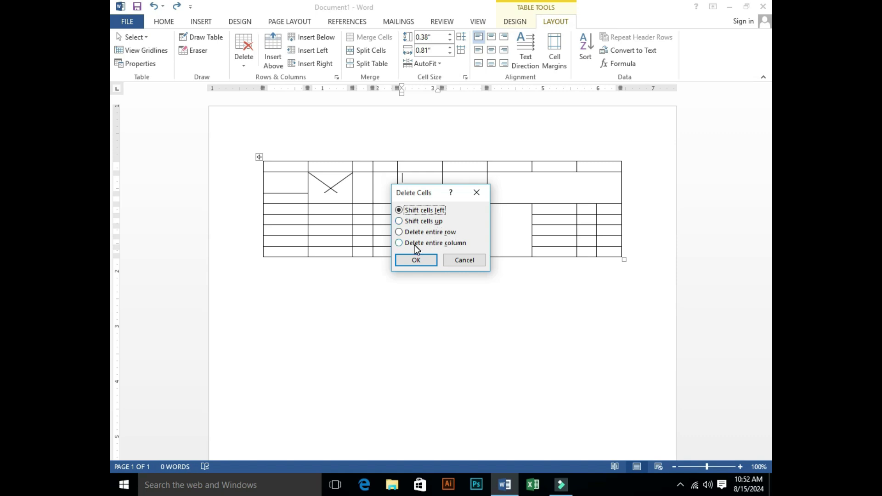
click(430, 221)
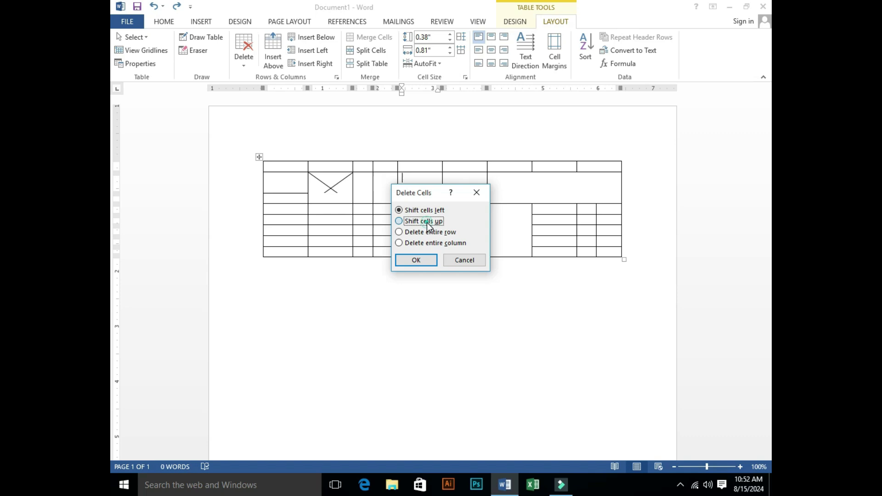
click(424, 260)
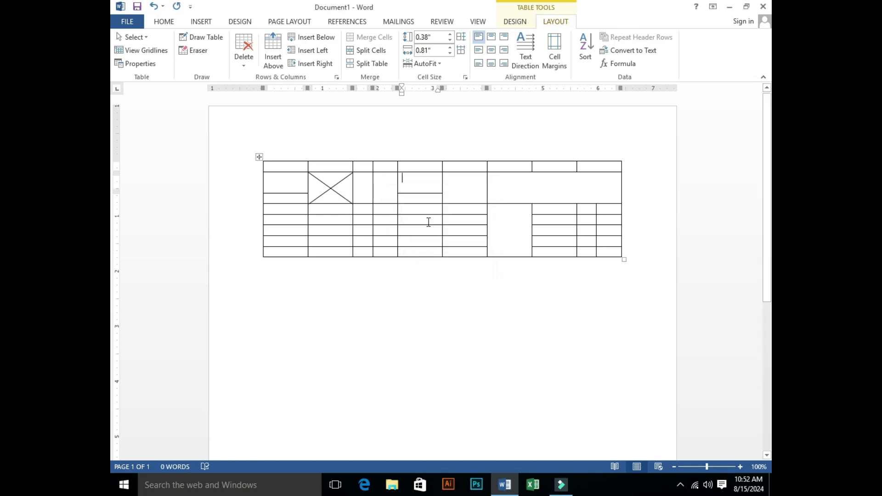
Delete the entire table and undo the deletion.
mouse_move(411, 157)
click(259, 158)
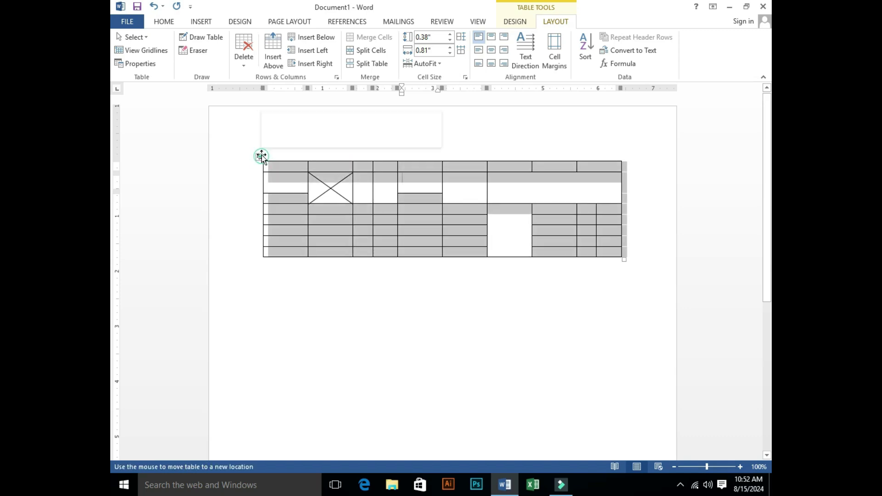
click(246, 67)
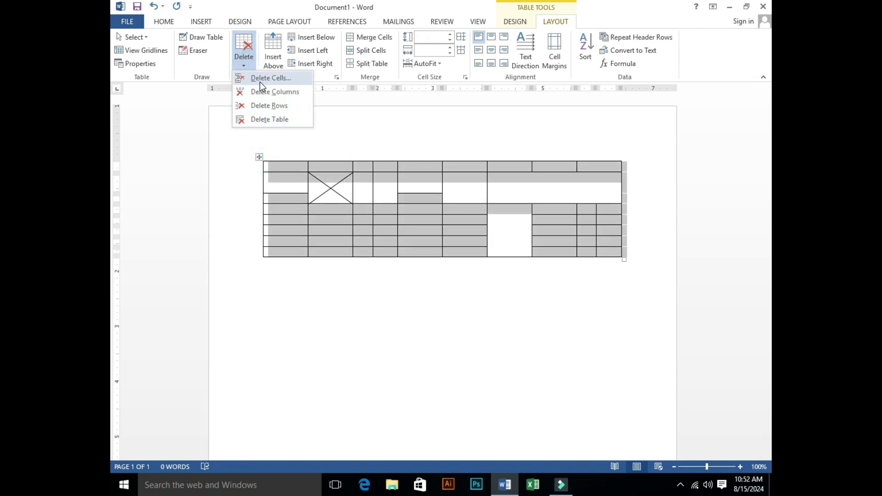
click(271, 120)
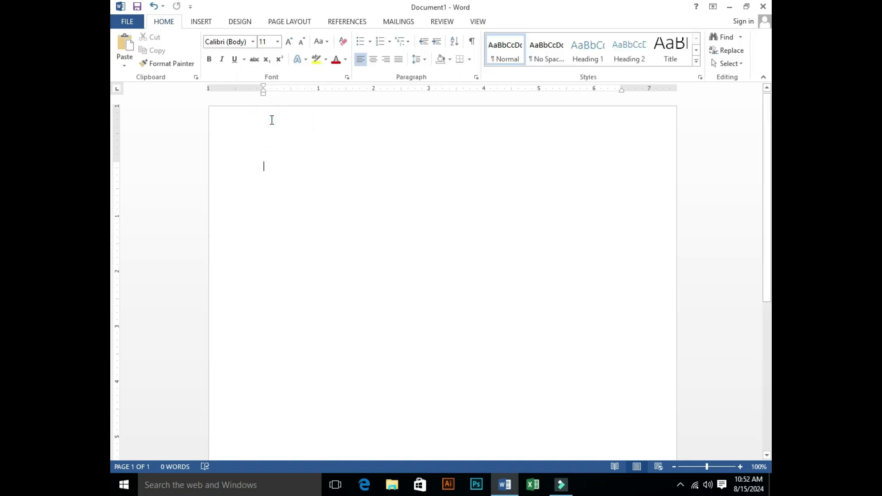
key(ctrl+z)
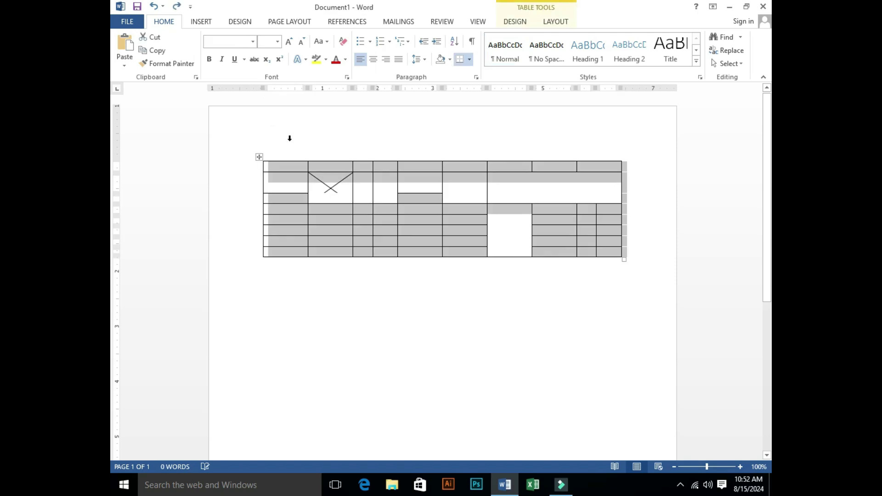
click(389, 187)
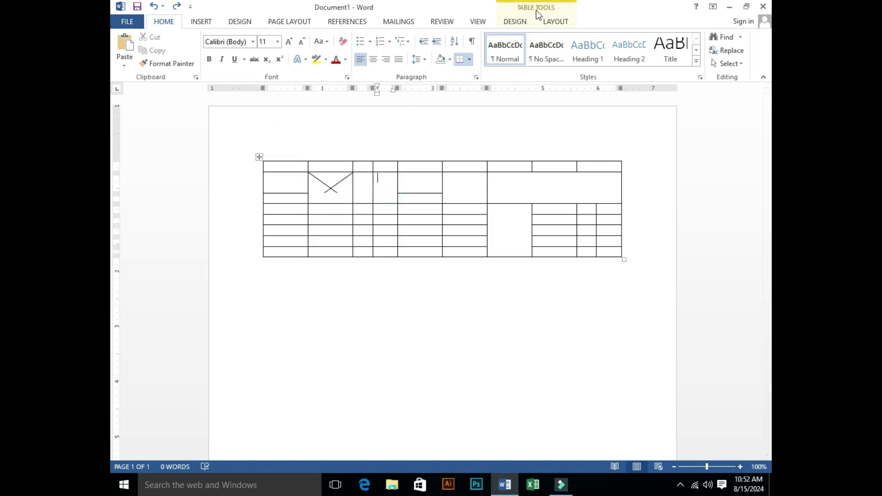
Insert a new row above the table's first row.
click(553, 21)
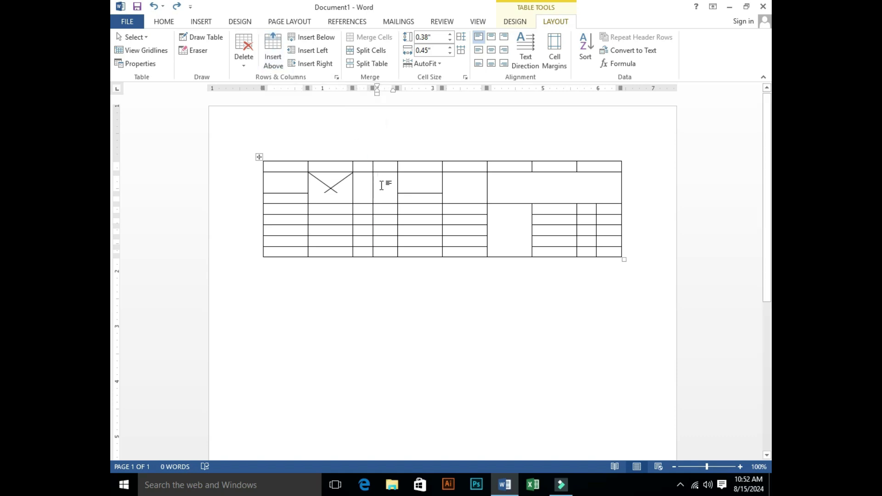
click(294, 168)
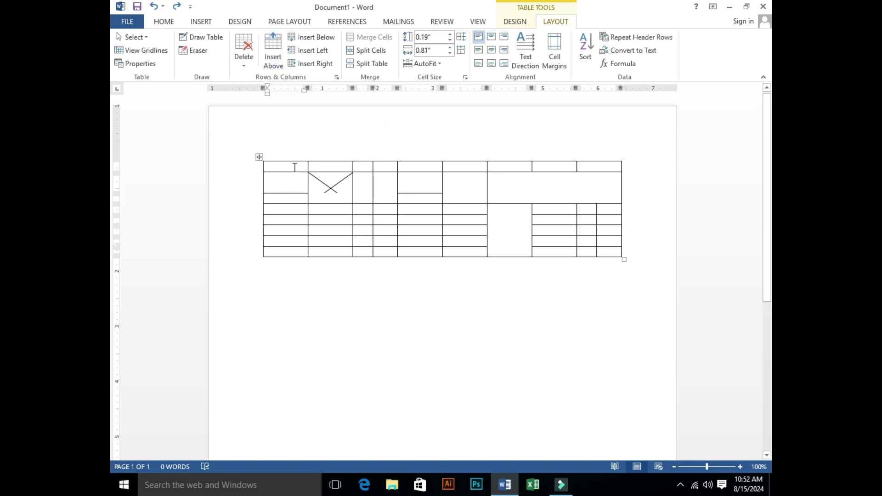
click(274, 62)
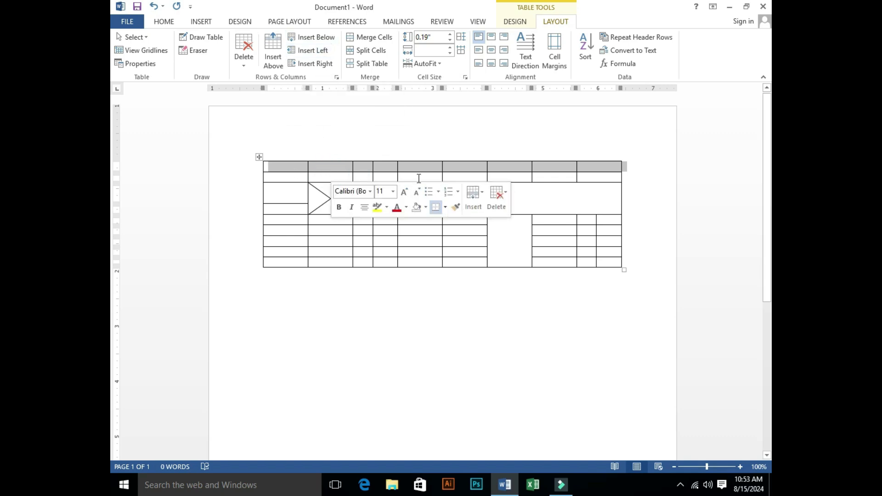
Insert a column to the left of the fourth column and another to the right of that new column.
click(390, 175)
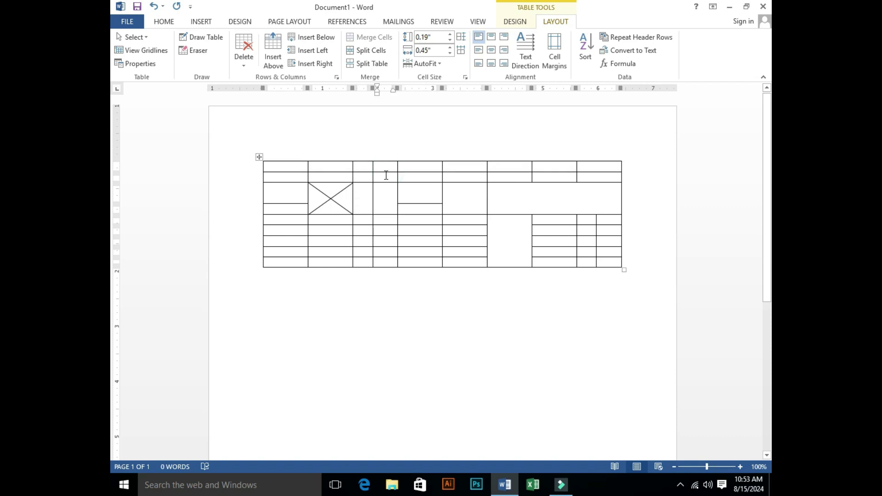
click(317, 53)
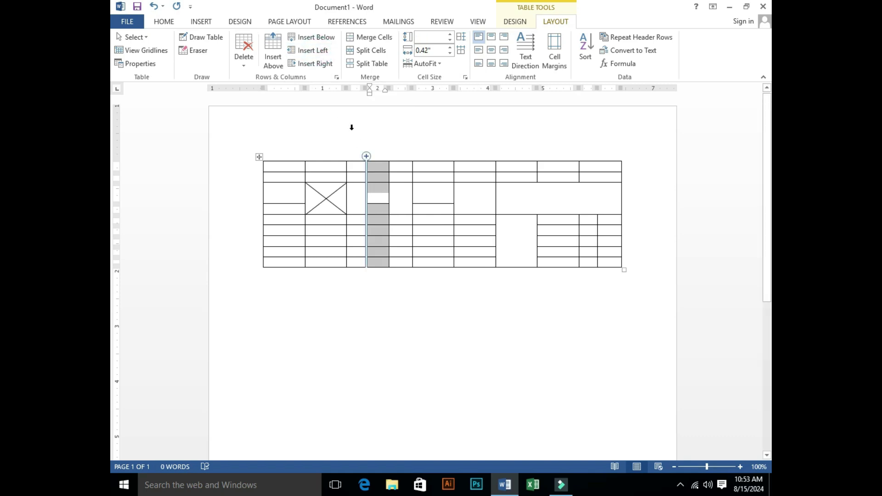
click(317, 63)
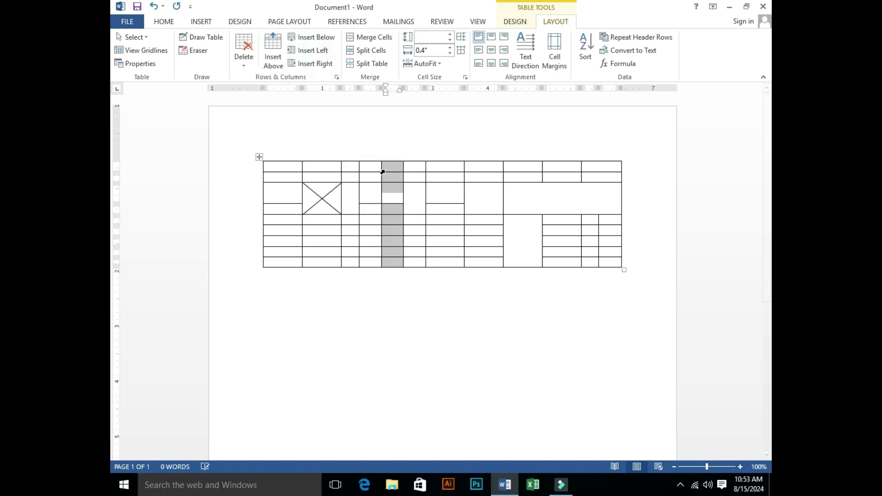
click(392, 192)
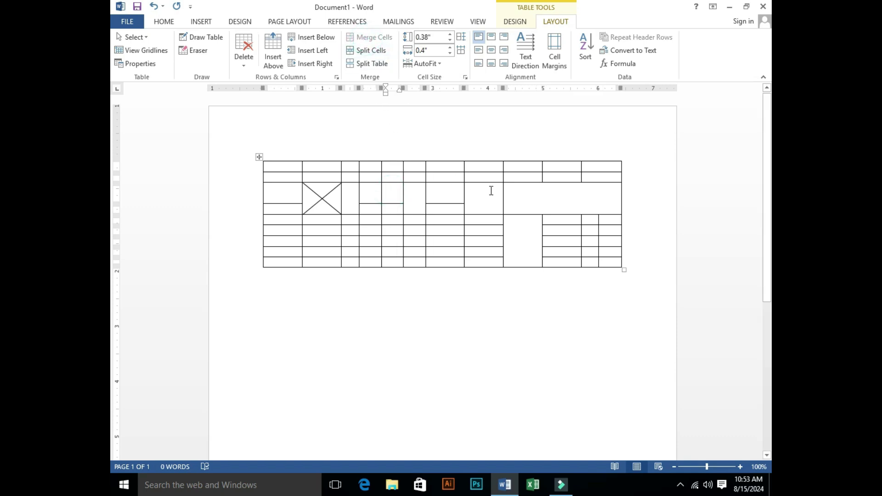
Merge the lower cells of the tenth column into one tall cell.
drag(555, 222, 558, 263)
click(559, 262)
drag(557, 222, 561, 259)
right_click(560, 252)
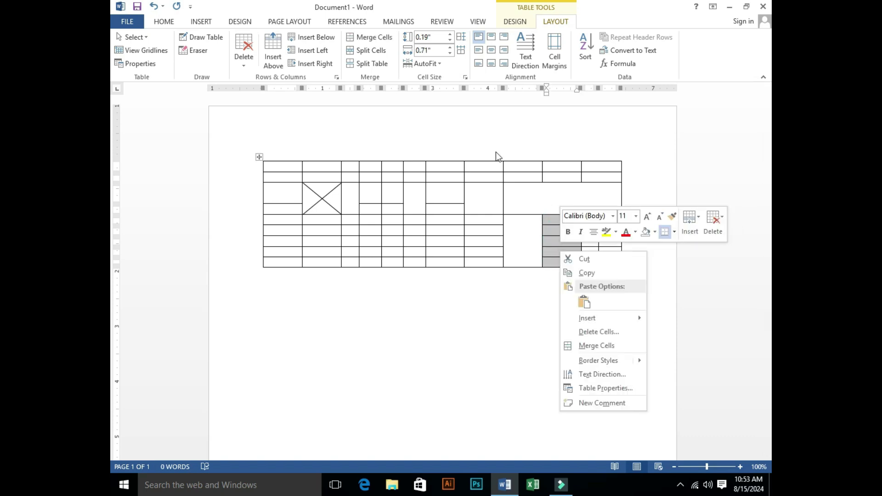
click(364, 38)
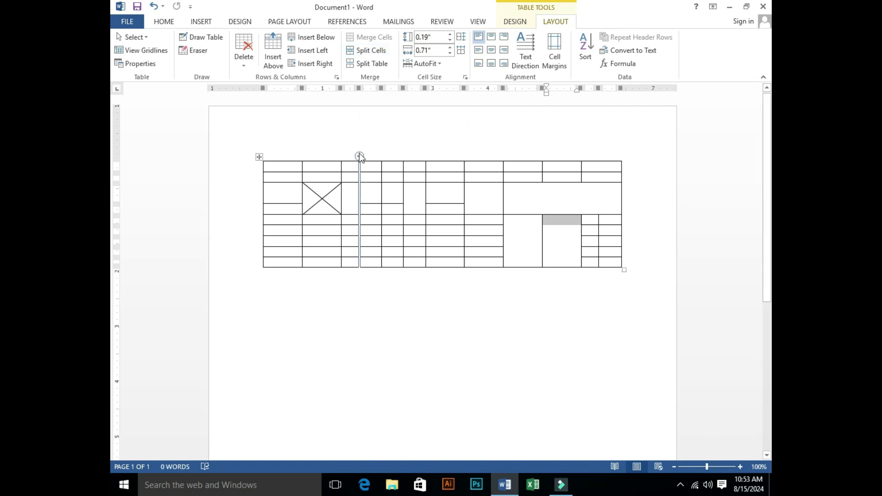
Split the table in two directly below the row that follows the crossed-out cell.
click(290, 231)
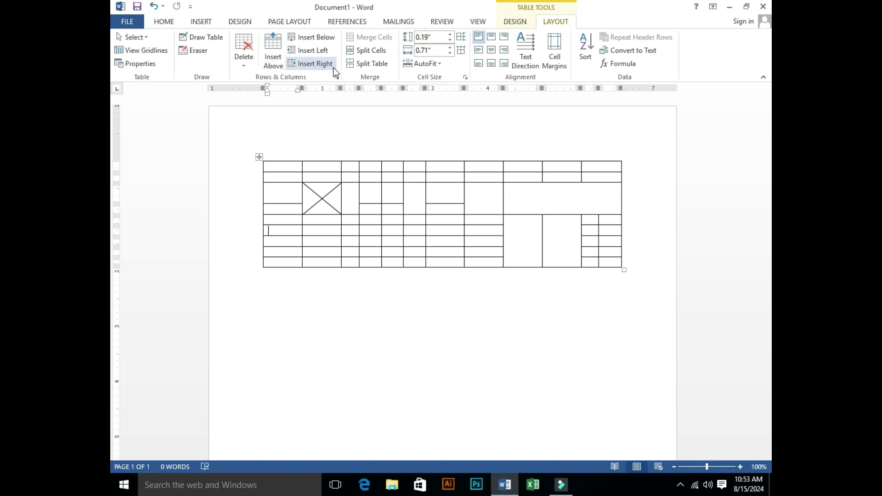
click(362, 65)
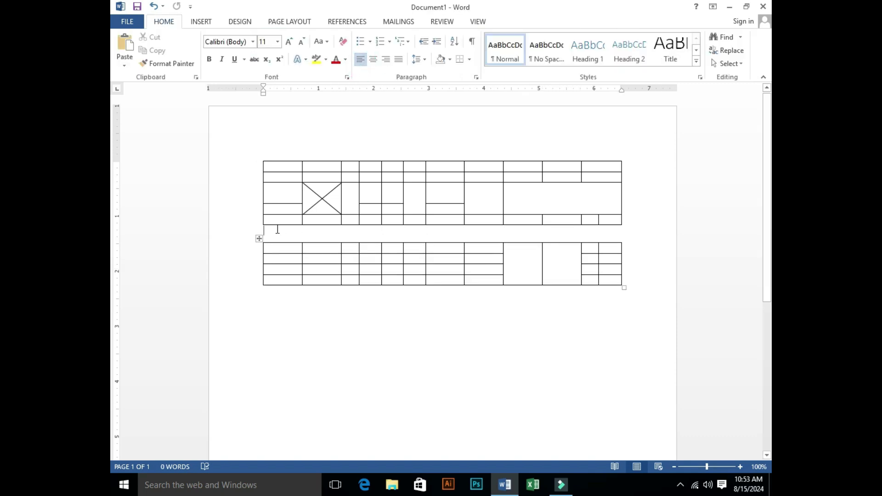
click(561, 485)
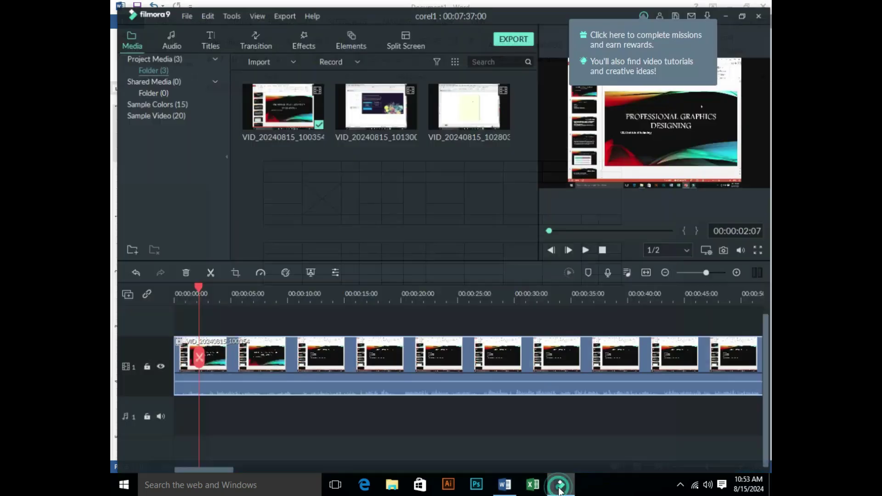
click(681, 485)
right_click(669, 461)
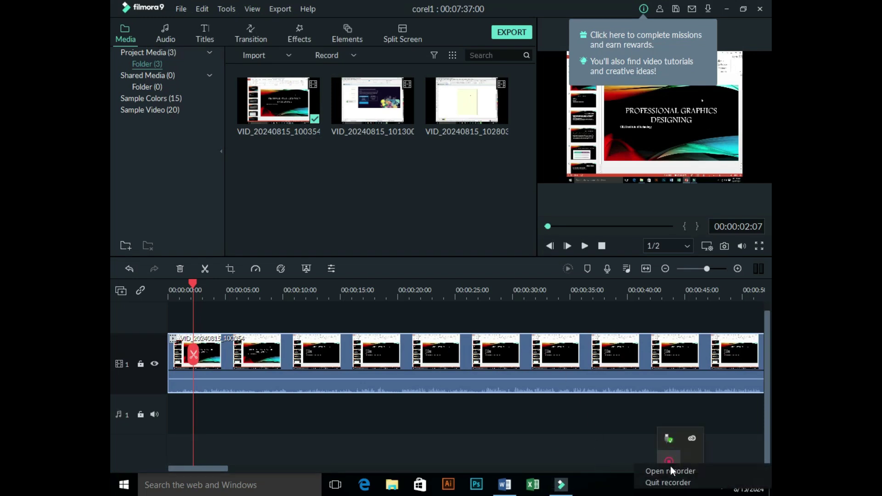
click(664, 472)
click(615, 462)
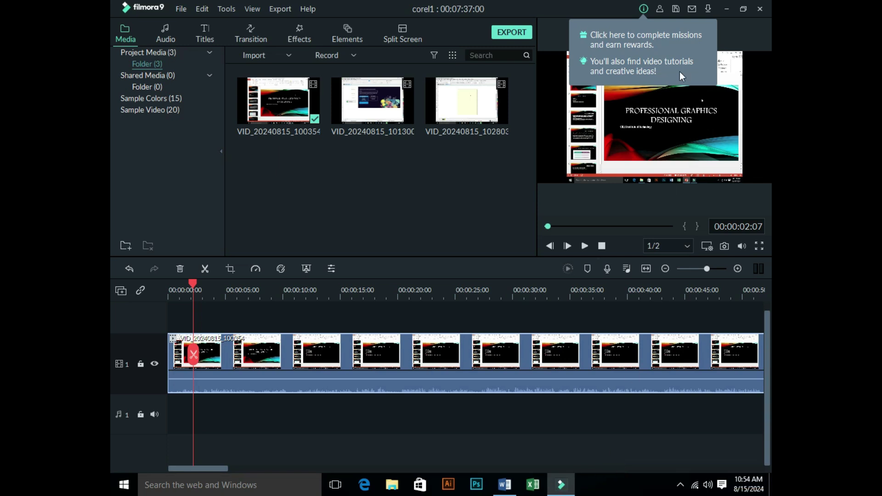
click(726, 8)
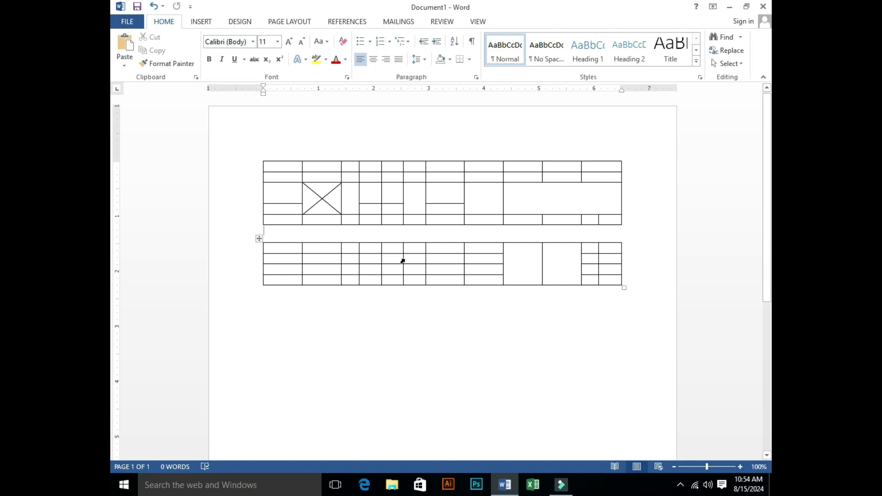
Enter "Pakistan" in the first tall merged cell of the lower table and center it horizontally and vertically.
click(415, 249)
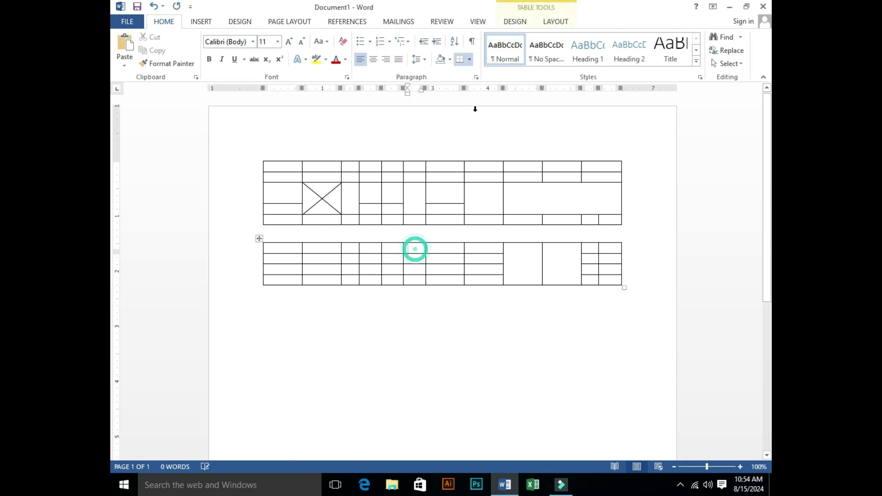
click(556, 22)
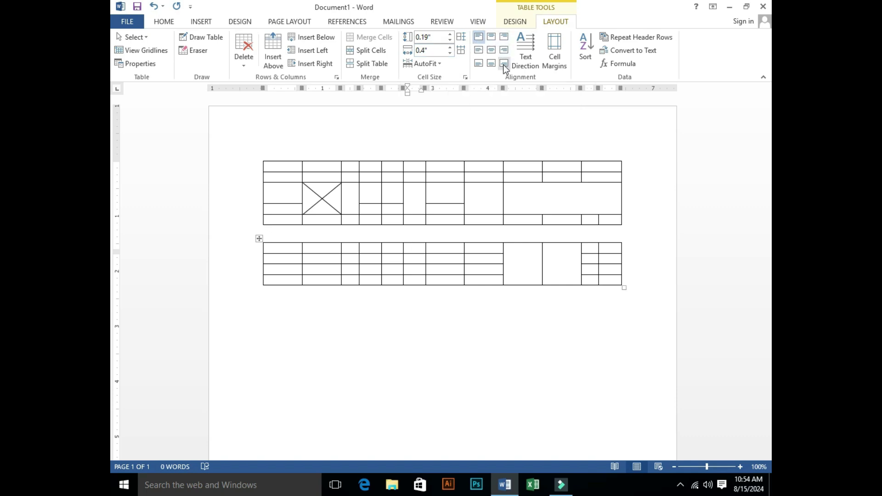
click(522, 251)
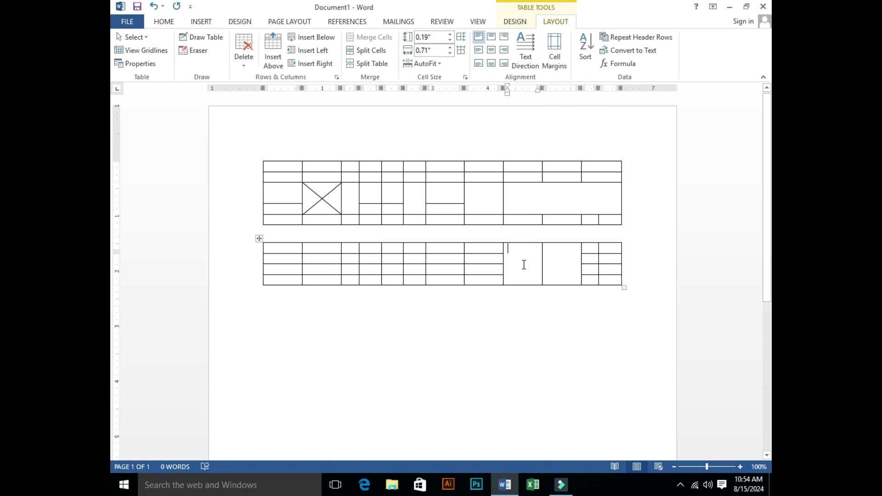
text(Pakis)
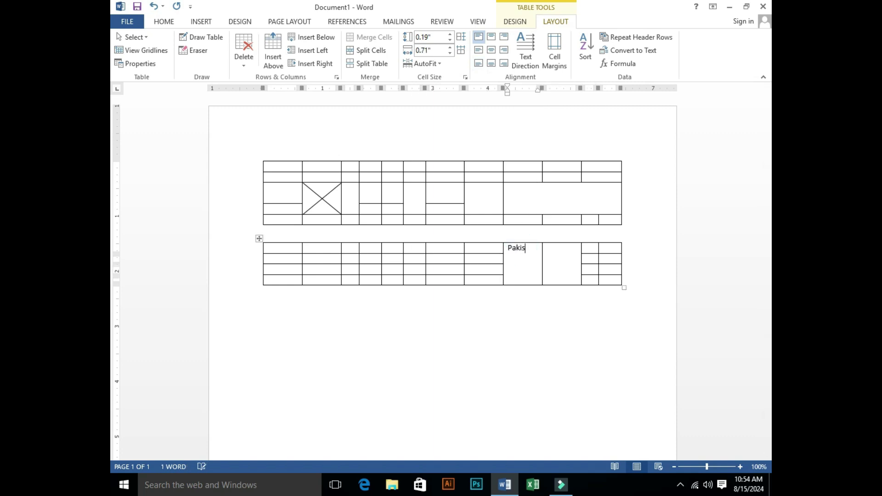
text(tan)
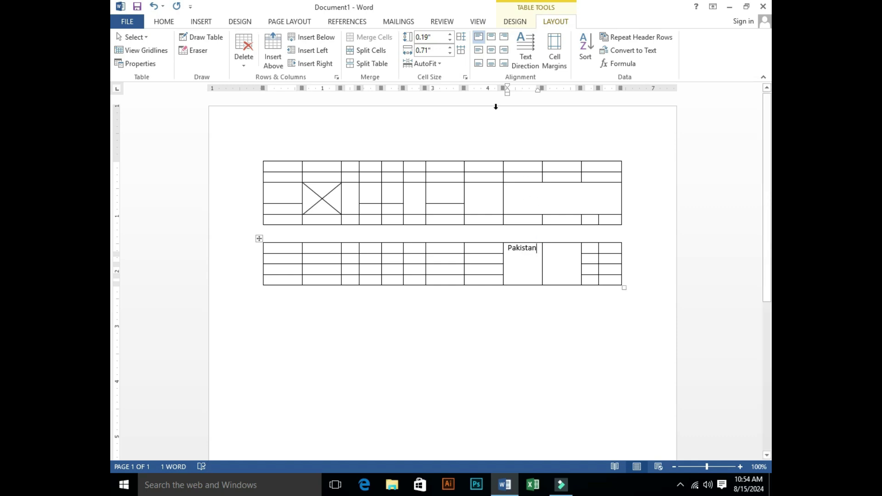
click(491, 52)
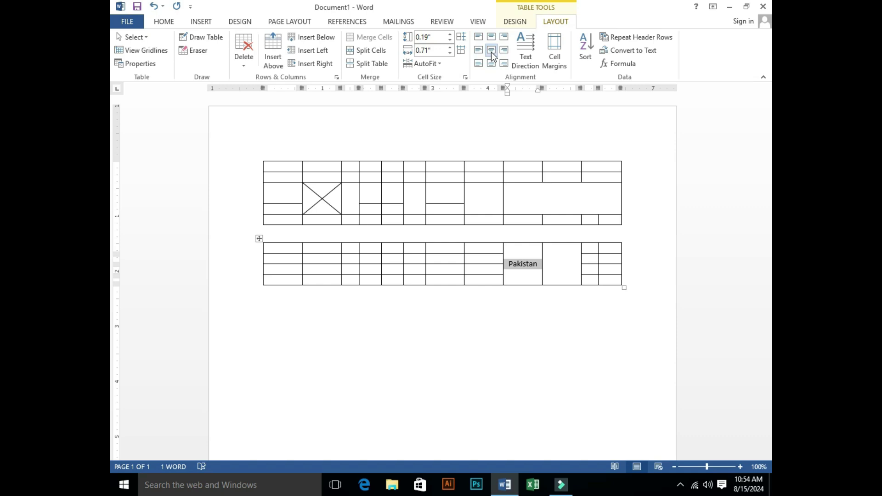
Cycle the text direction of the "Pakistan" cell through its orientations back to horizontal.
click(526, 52)
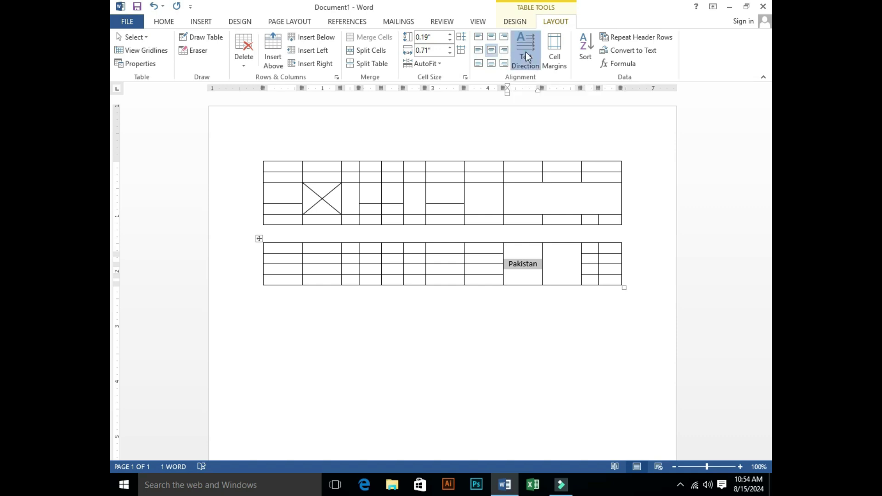
click(528, 56)
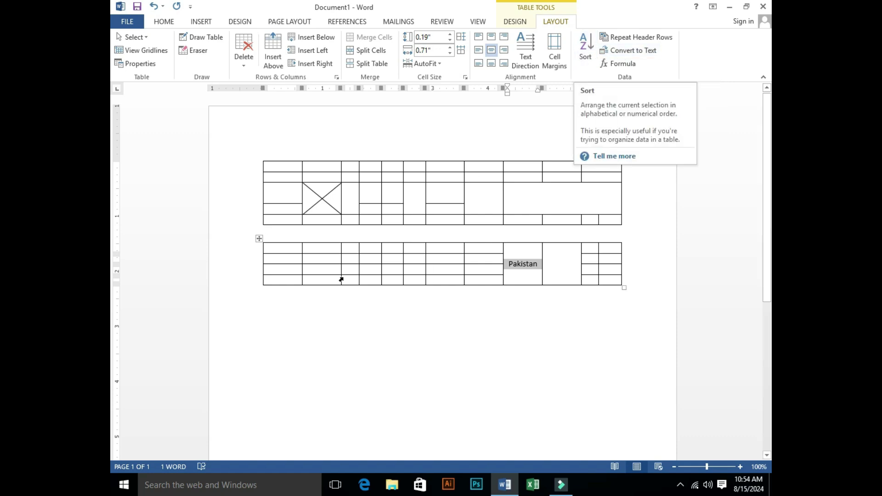
Enter the numbers 2, 4, 1 and 3 down the four cells of the lower table's first column.
click(294, 249)
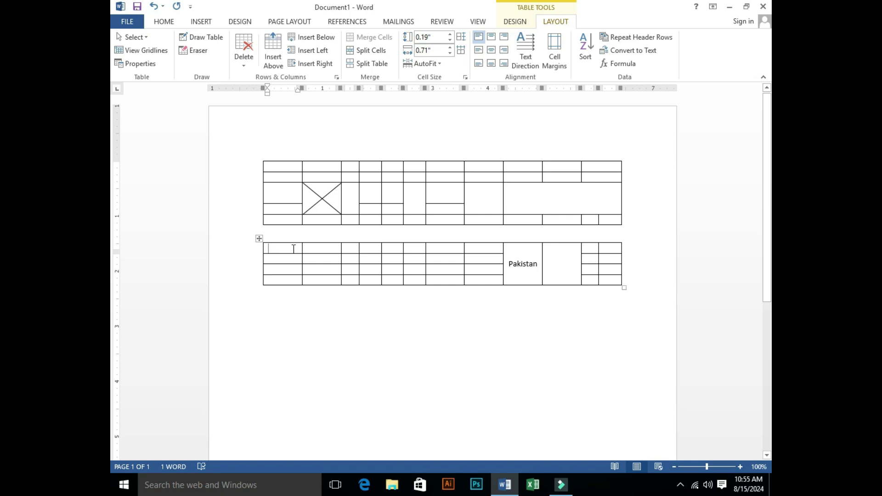
text(2)
key(Down)
text(54)
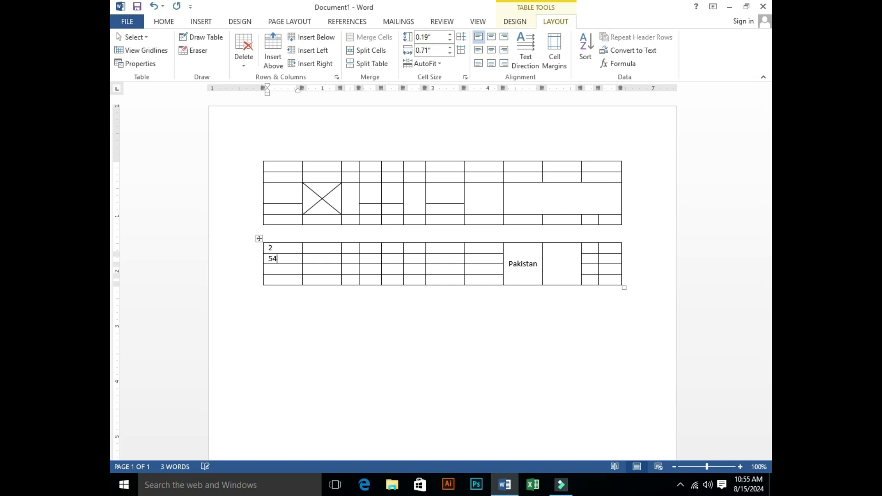
key(Down)
text(1)
text(3)
click(272, 258)
key(BackSpace)
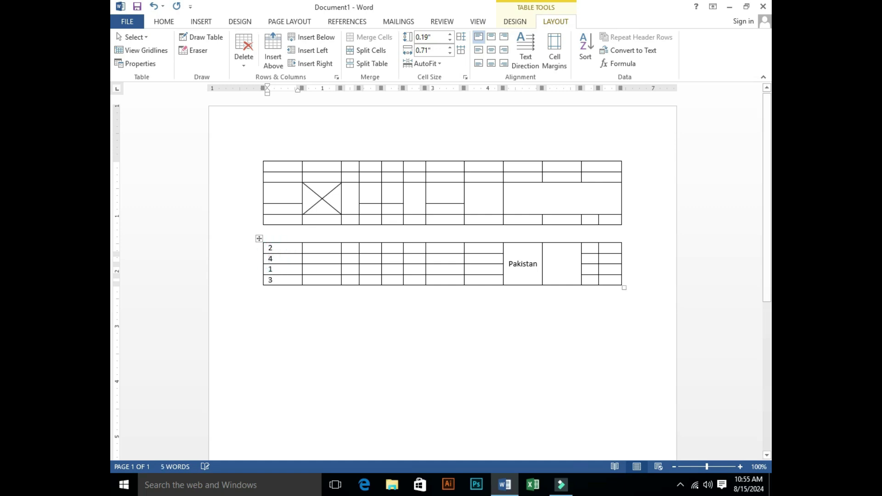
Try to sort the four numbers in the lower table's first column.
drag(281, 246, 282, 280)
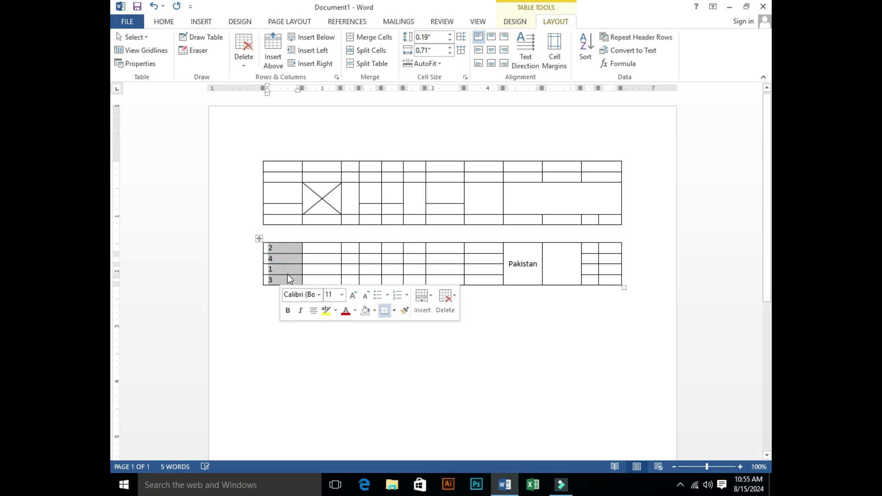
click(587, 56)
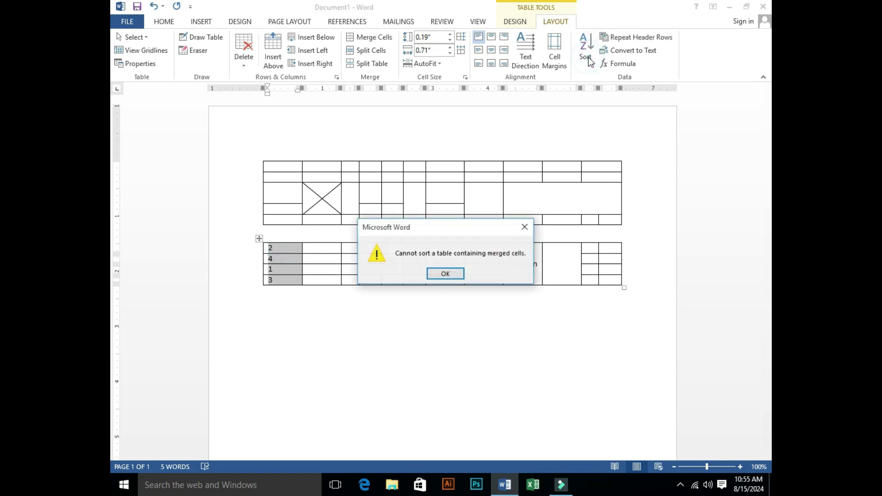
click(446, 274)
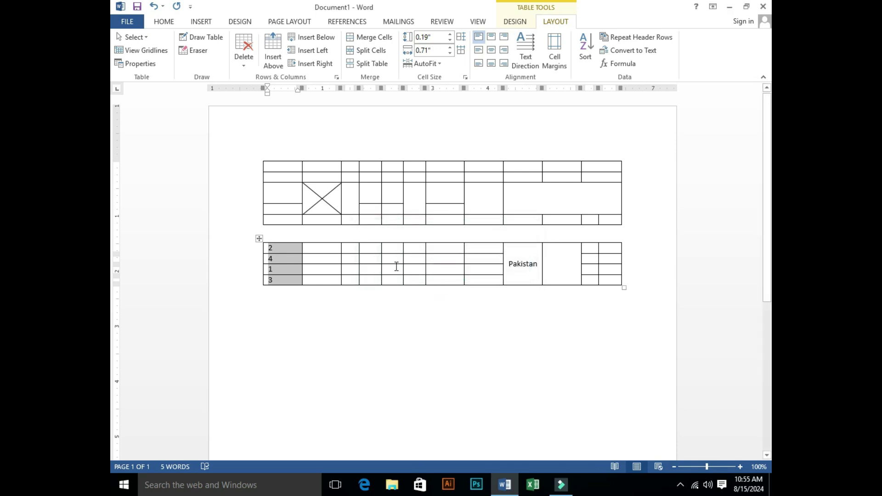
click(287, 250)
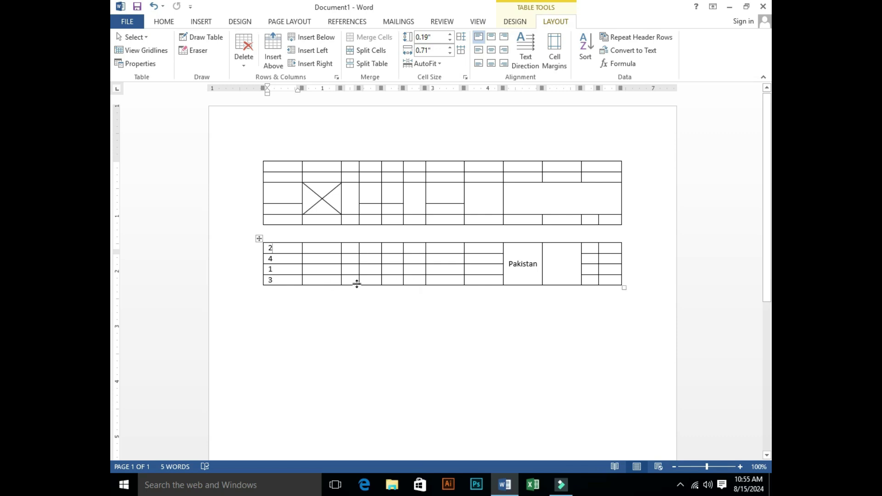
Add an empty row at the end of the lower table, below the row containing 3.
click(299, 281)
key(Tab)
key(Tab)
key(Tab)
key(Tab)
key(Tab)
key(Tab)
key(Tab)
key(Tab)
key(Tab)
key(Tab)
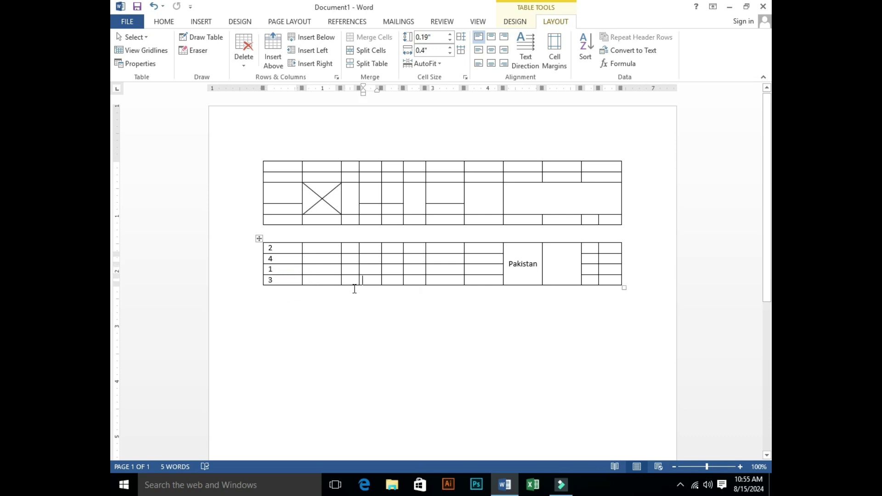
key(Tab)
key(Tab)
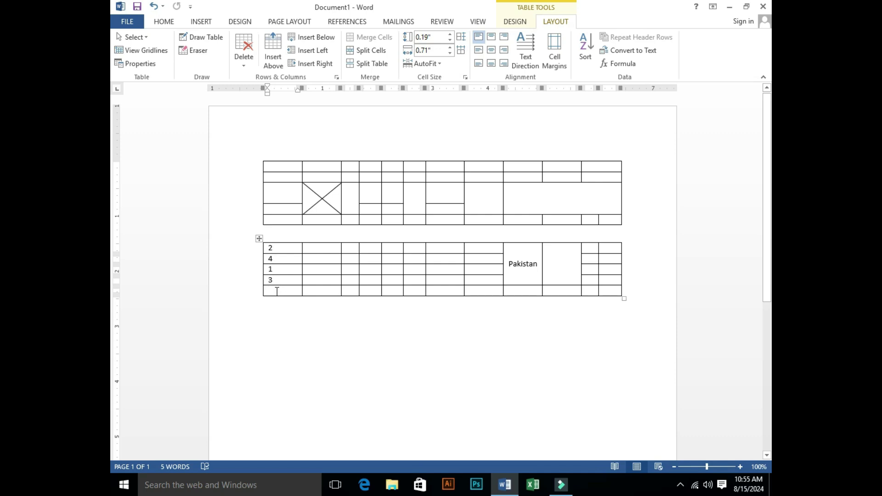
Insert the formula =SUM(ABOVE) in the first cell of the lower table's last row.
click(620, 64)
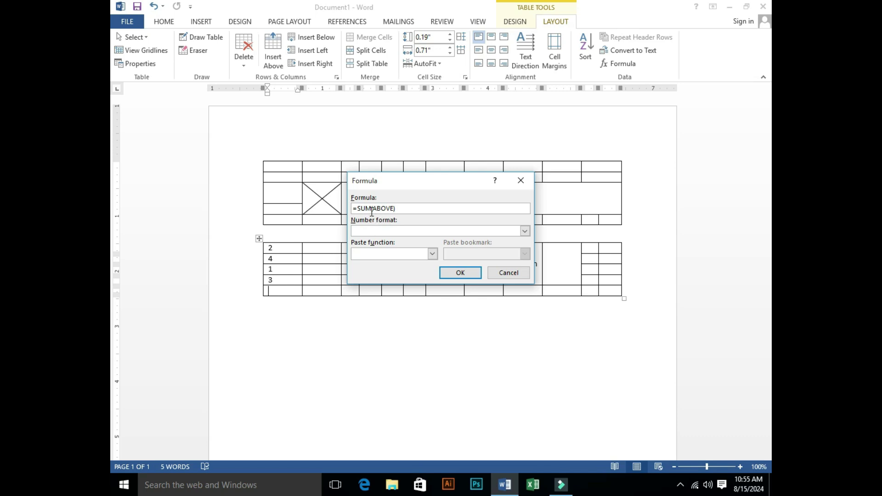
click(466, 274)
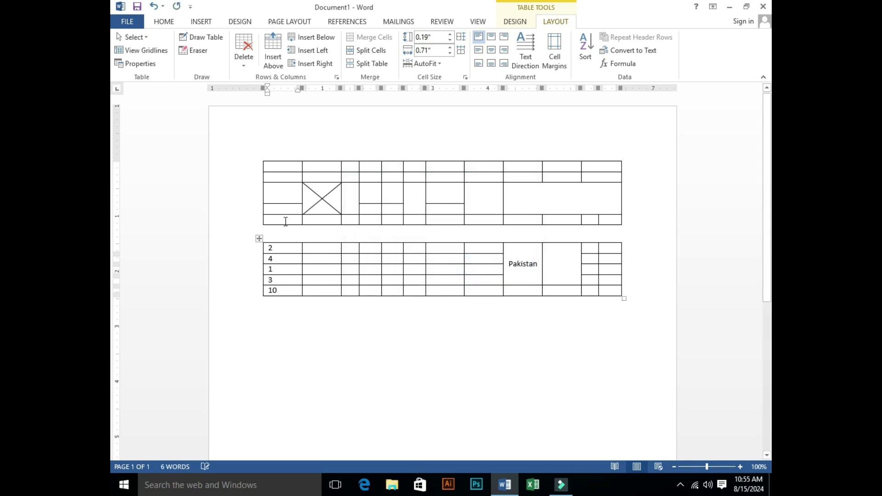